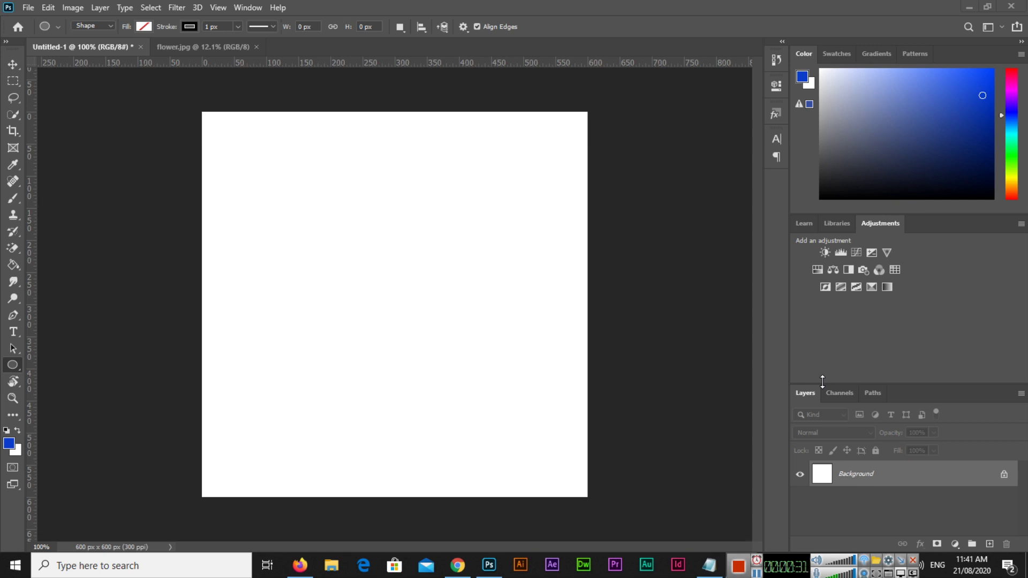
# - Fill the Background layer with the blue foreground color
pyautogui.click(890, 476)
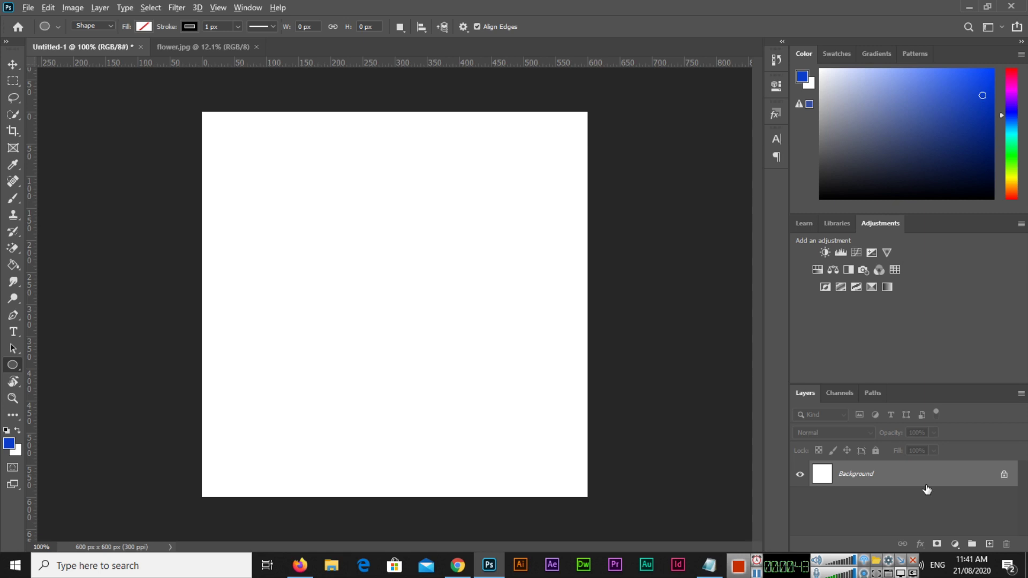
pyautogui.hotkey('alt', 'BackSpace')
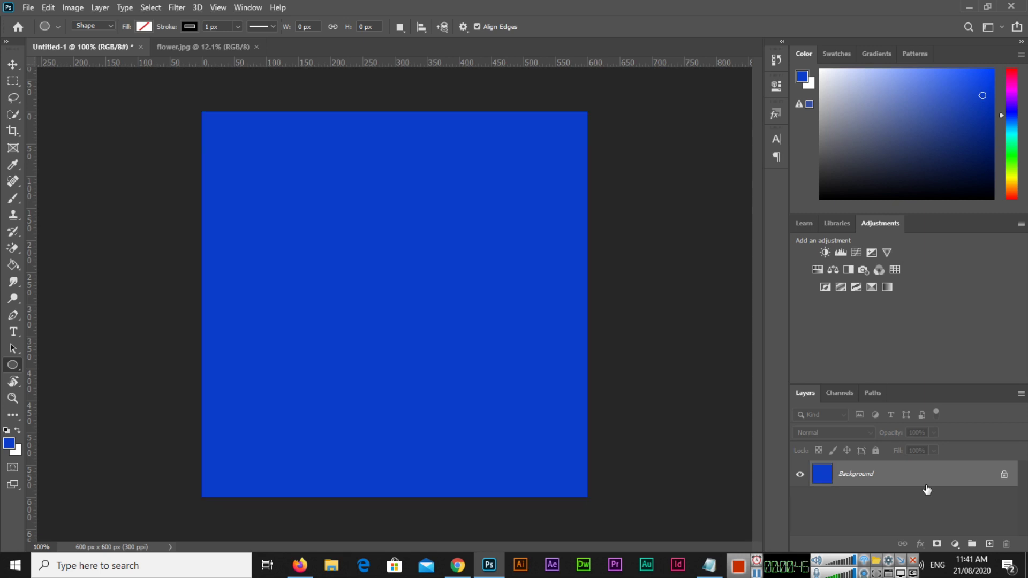
# - Set the background color to ff0000 and fill the Background layer with it
pyautogui.click(17, 452)
pyautogui.write('ff0000')
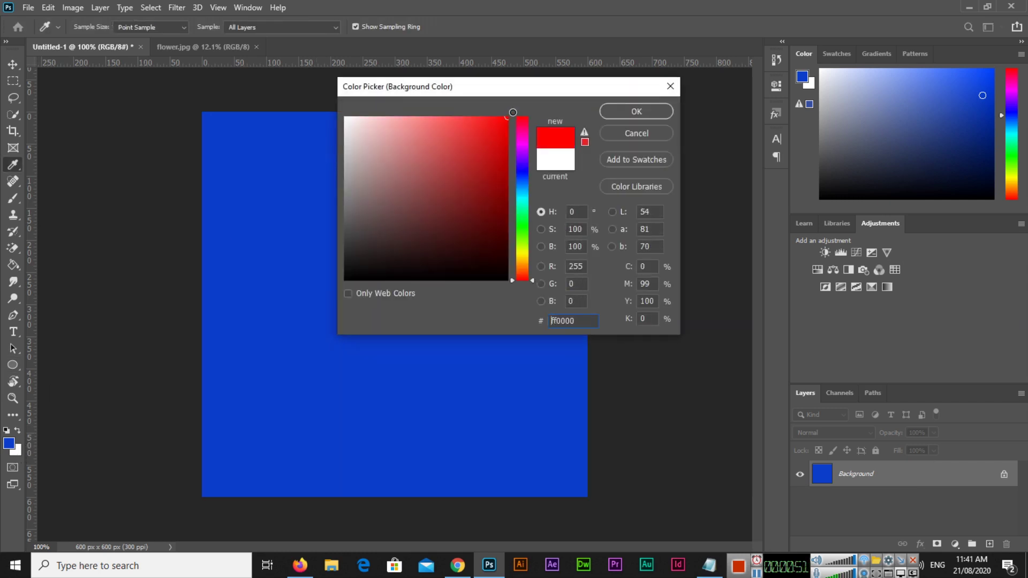
pyautogui.press('Return')
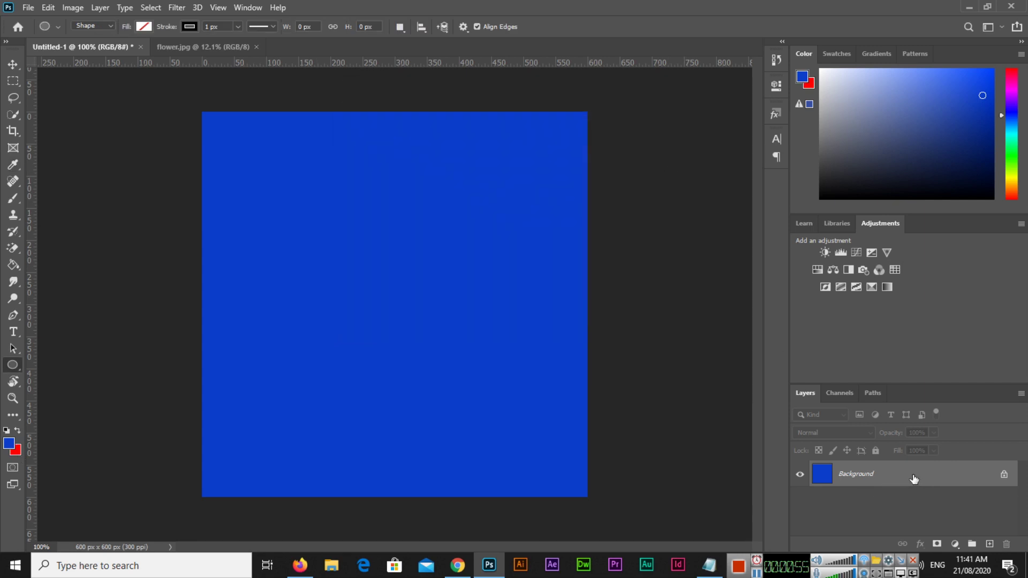
pyautogui.moveTo(914, 478); pyautogui.dragTo(913, 475)
pyautogui.hotkey('ctrl', 'BackSpace')
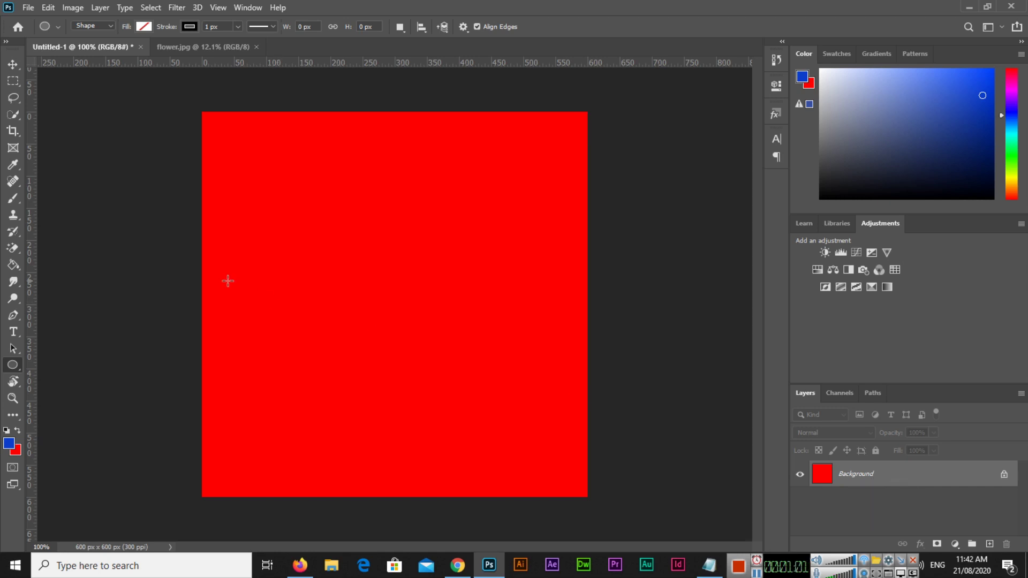
# - Draw a circle about 291 px in diameter, slightly left of the canvas center, with the Ellipse tool
pyautogui.press('v')
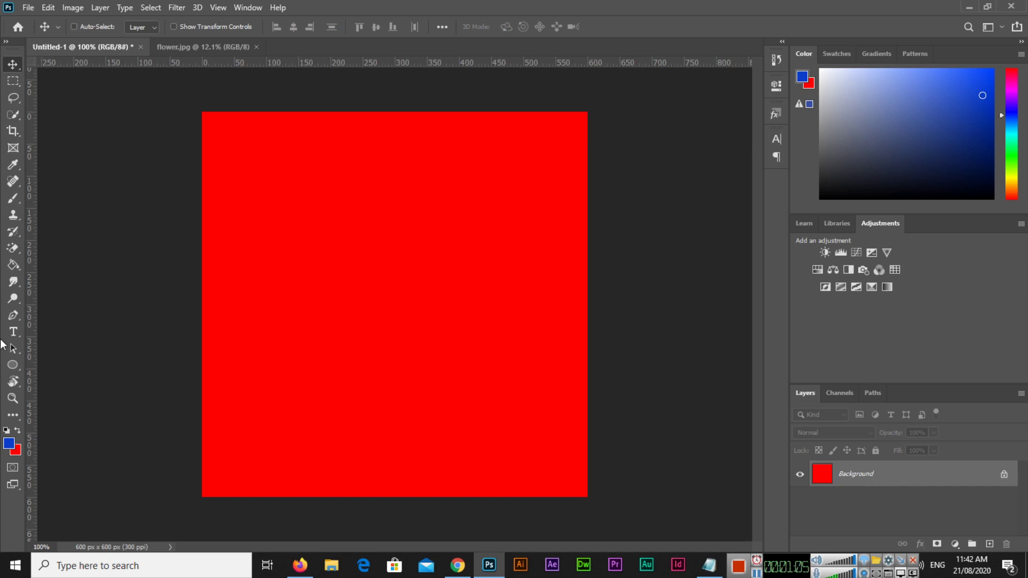
pyautogui.moveTo(15, 371); pyautogui.dragTo(85, 388)
pyautogui.moveTo(267, 192); pyautogui.dragTo(455, 378)
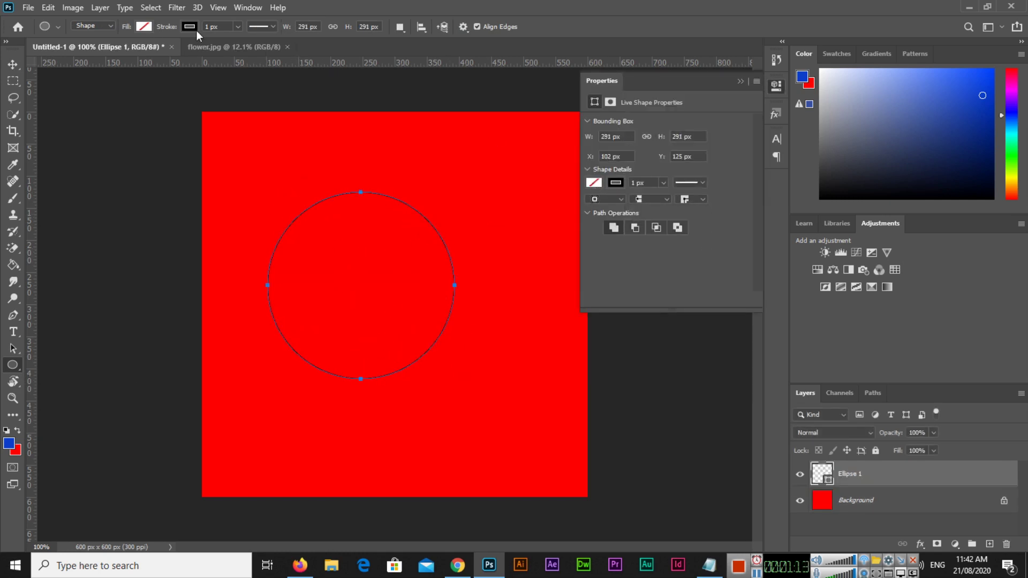
# - Set the circle's fill to the recently used magenta and collapse the shape properties
pyautogui.click(145, 26)
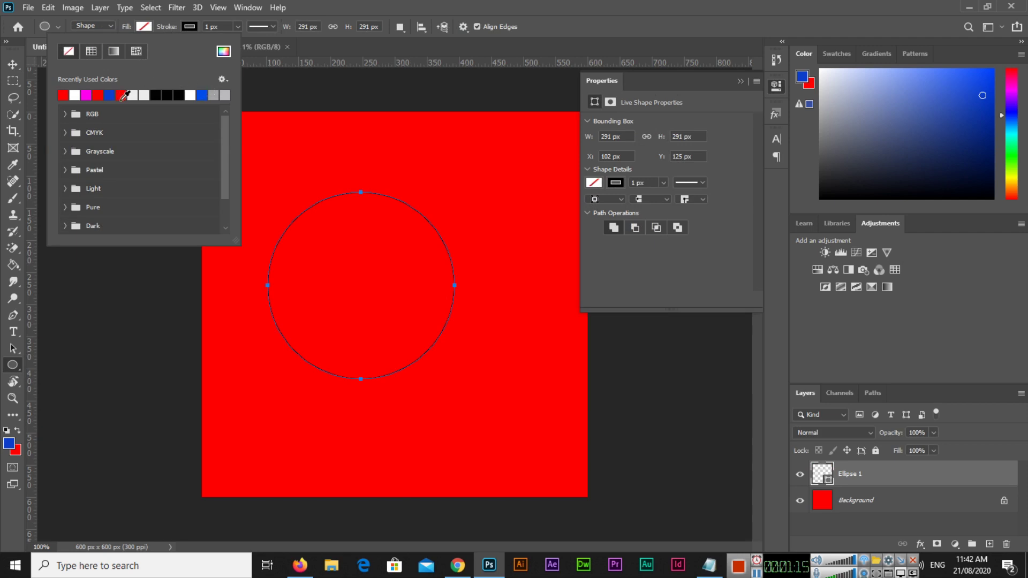
pyautogui.click(87, 95)
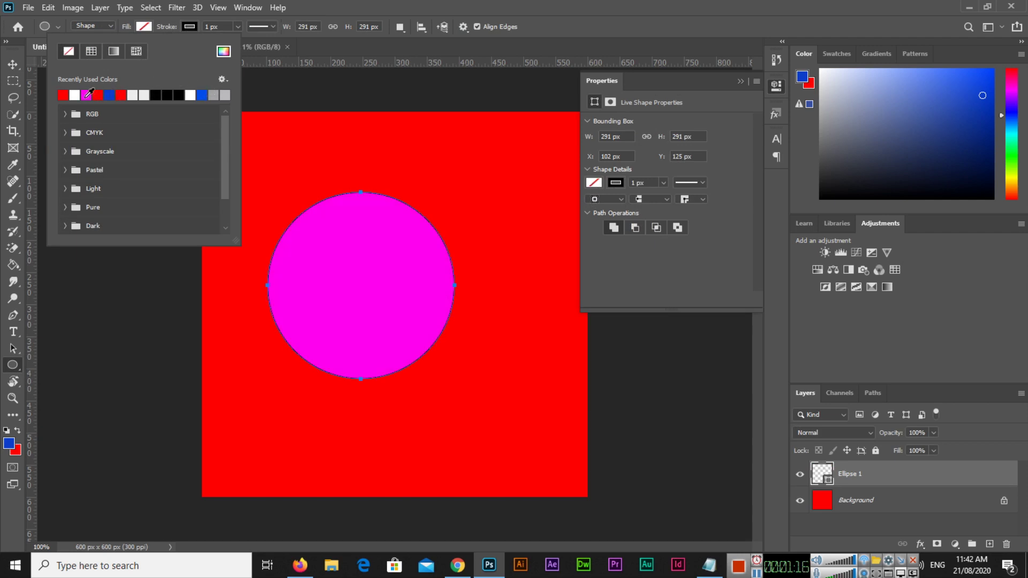
pyautogui.click(740, 82)
pyautogui.click(741, 81)
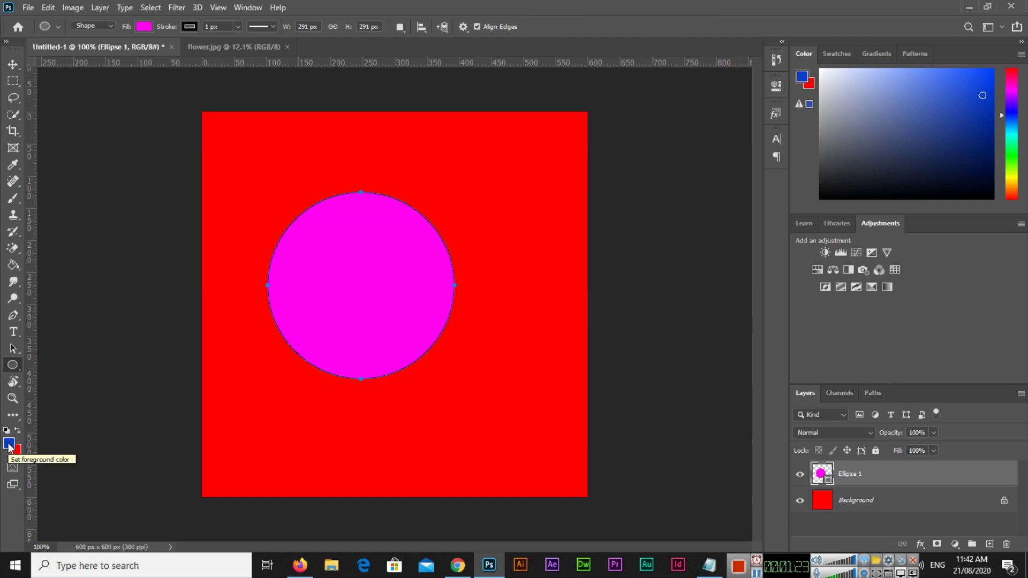
# - Fill the circle with the blue foreground color and move it about 115 px right and 85 px up
pyautogui.hotkey('alt', 'BackSpace')
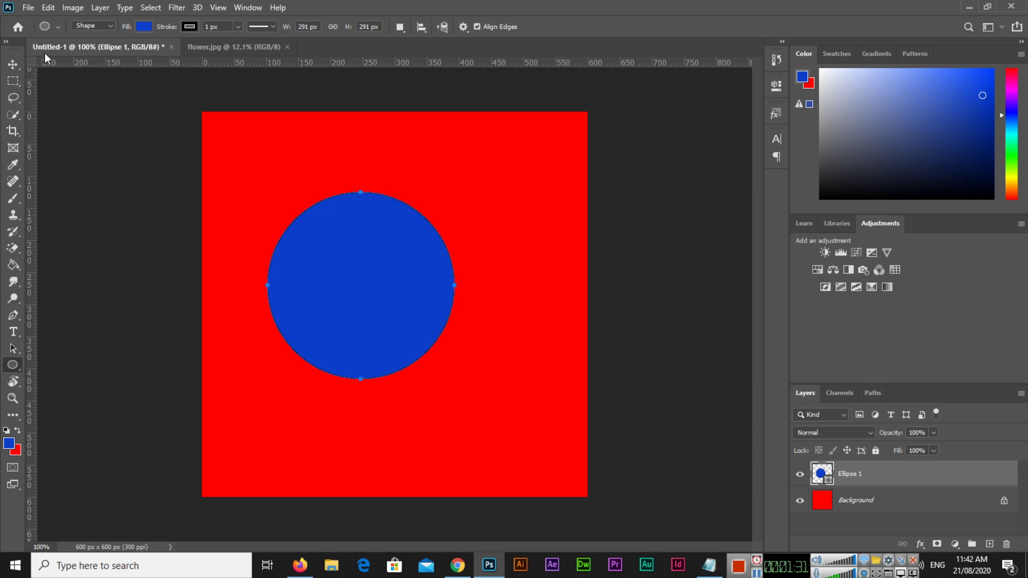
pyautogui.click(13, 65)
pyautogui.moveTo(407, 300); pyautogui.dragTo(480, 245)
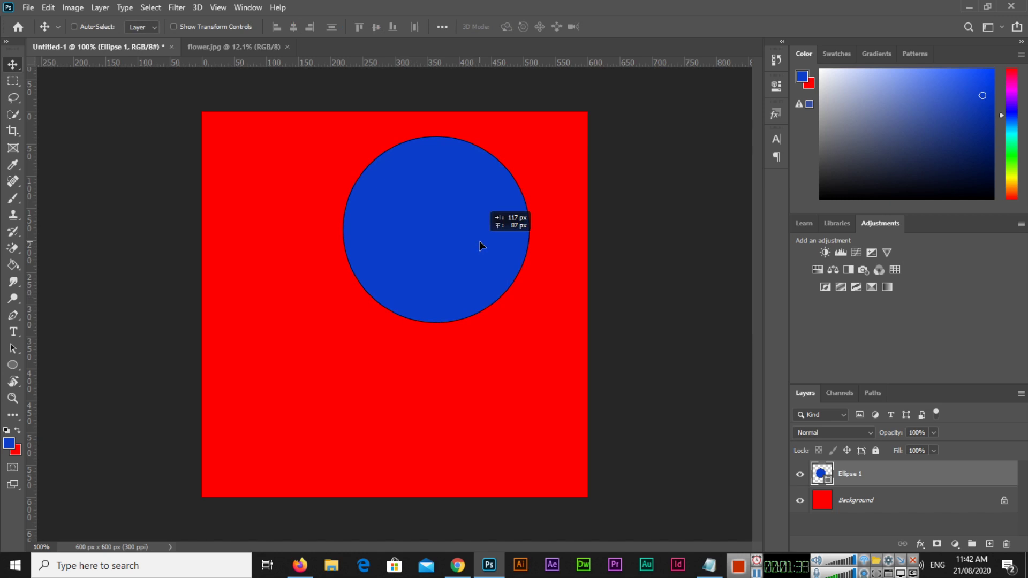
pyautogui.moveTo(479, 242); pyautogui.dragTo(477, 242)
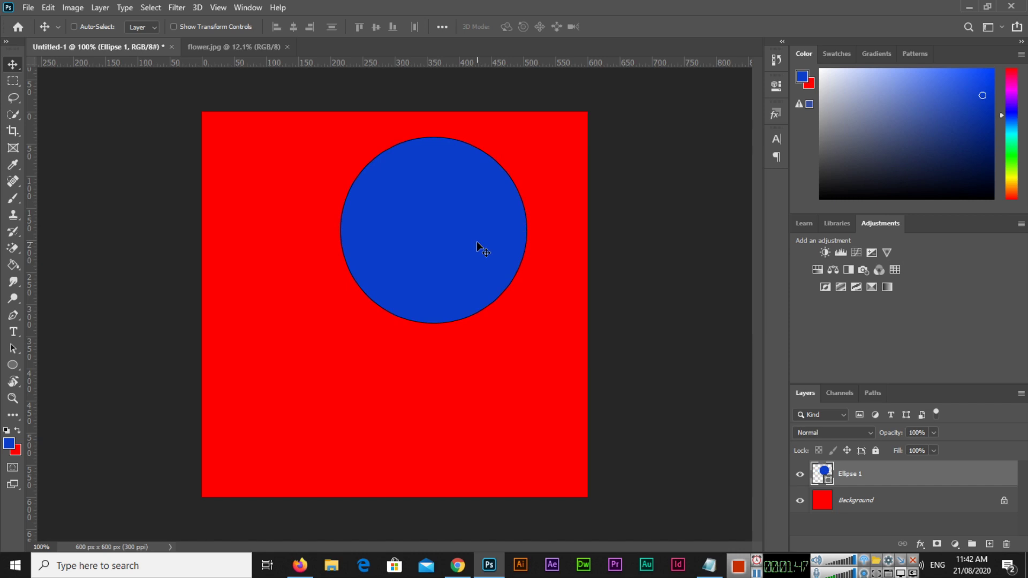
# - Select the Background layer and set the canvas height to 700 pixels
pyautogui.click(906, 502)
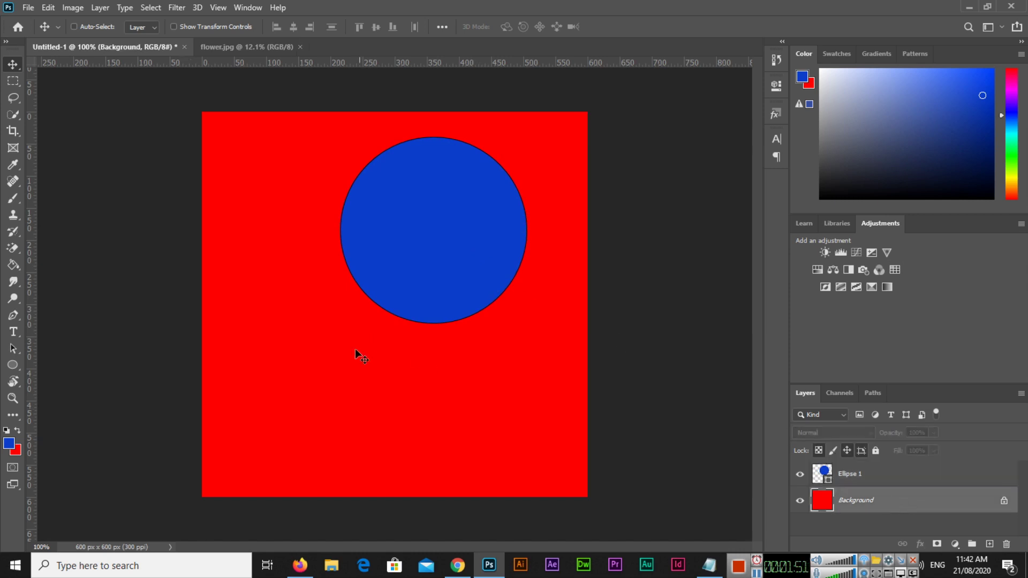
pyautogui.click(72, 9)
pyautogui.click(118, 117)
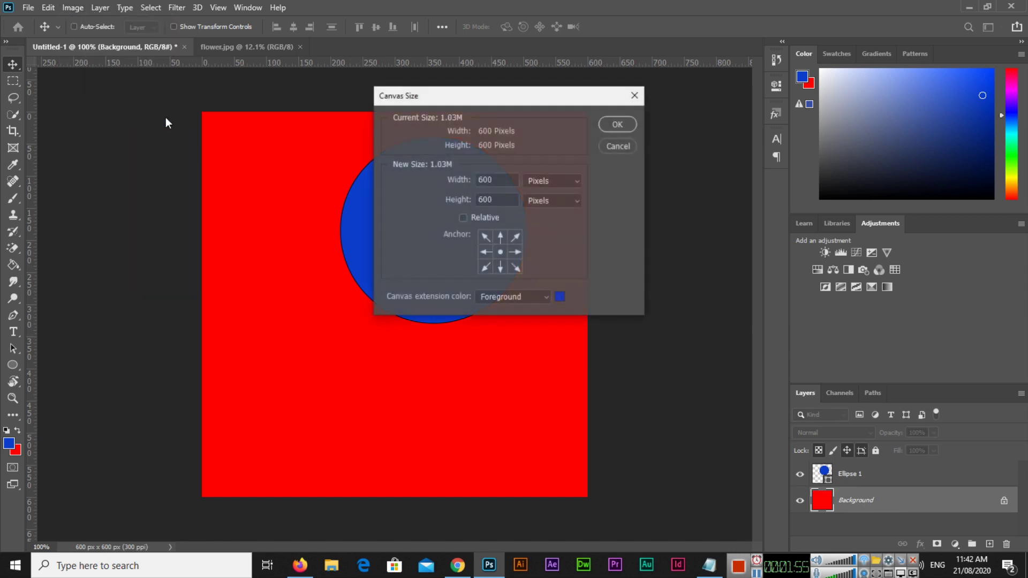
pyautogui.click(498, 200)
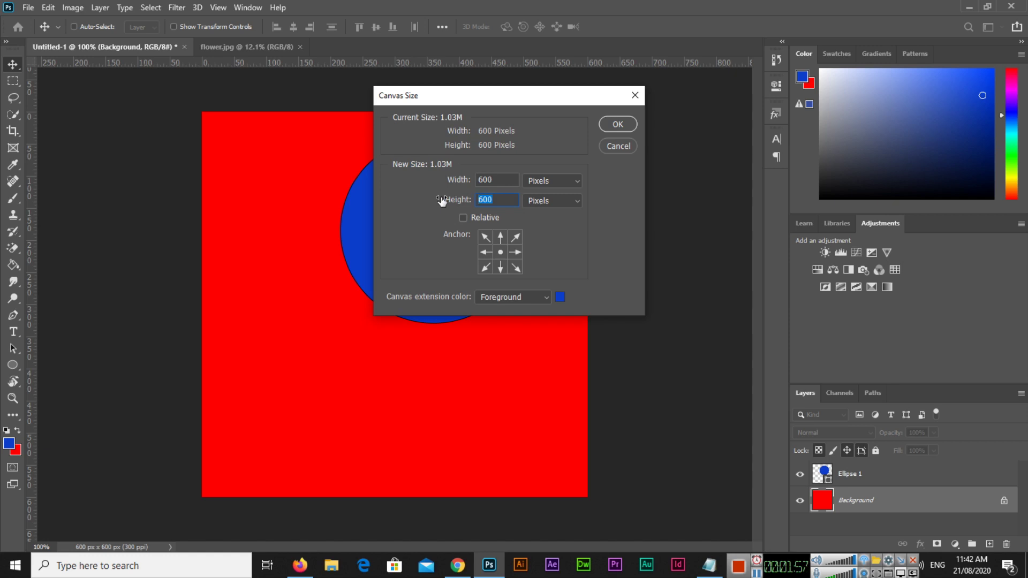
pyautogui.write('700')
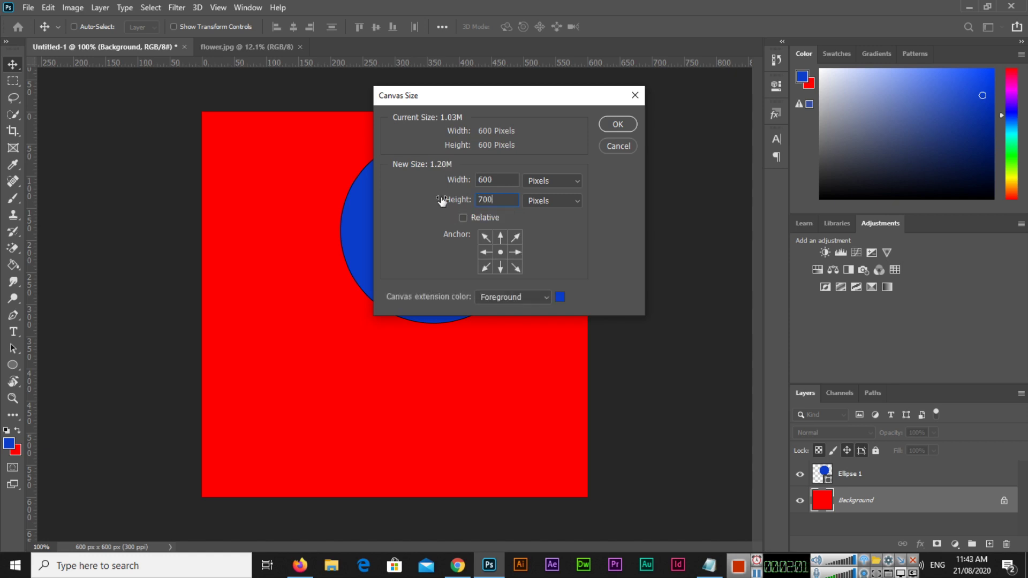
pyautogui.press('Return')
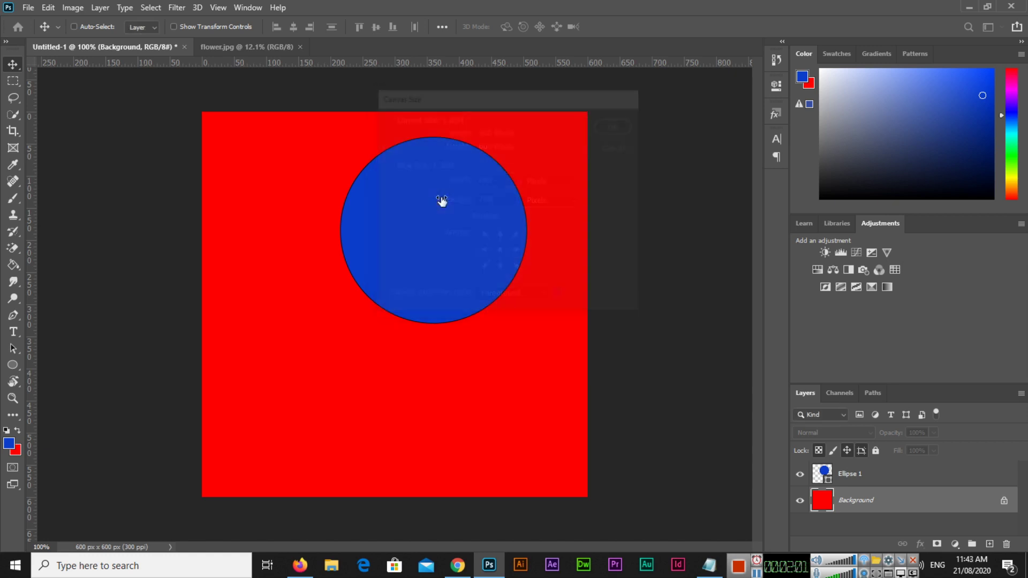
# - Undo the canvas height change
pyautogui.hotkey('ctrl', 'z')
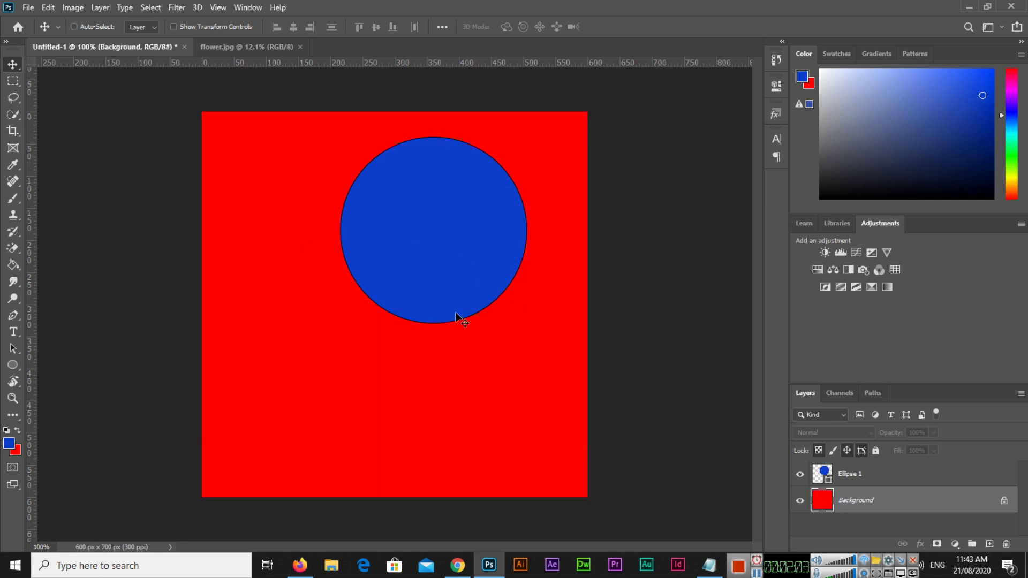
pyautogui.hotkey('ctrl', 'z')
pyautogui.hotkey('ctrl', 'z')
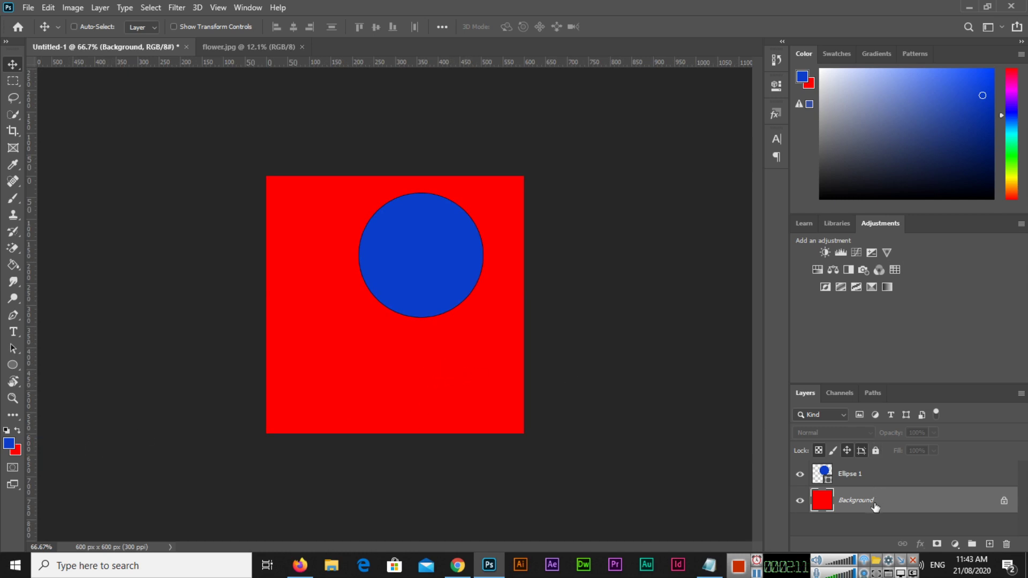
# - Set the background color to ffffff and fill the Background layer with it
pyautogui.press('ctrl')
pyautogui.click(19, 451)
pyautogui.write('ffffff')
pyautogui.press('Return')
pyautogui.hotkey('ctrl', 'BackSpace')
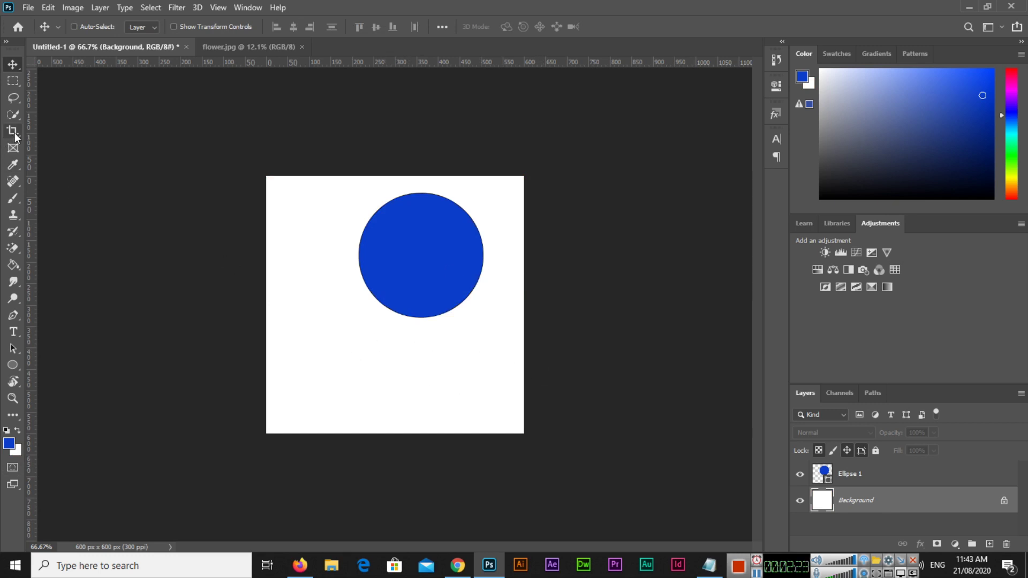
# - Check the canvas dimensions and extend the canvas height evenly to about 800 px with the Crop tool
pyautogui.moveTo(14, 133); pyautogui.dragTo(58, 132)
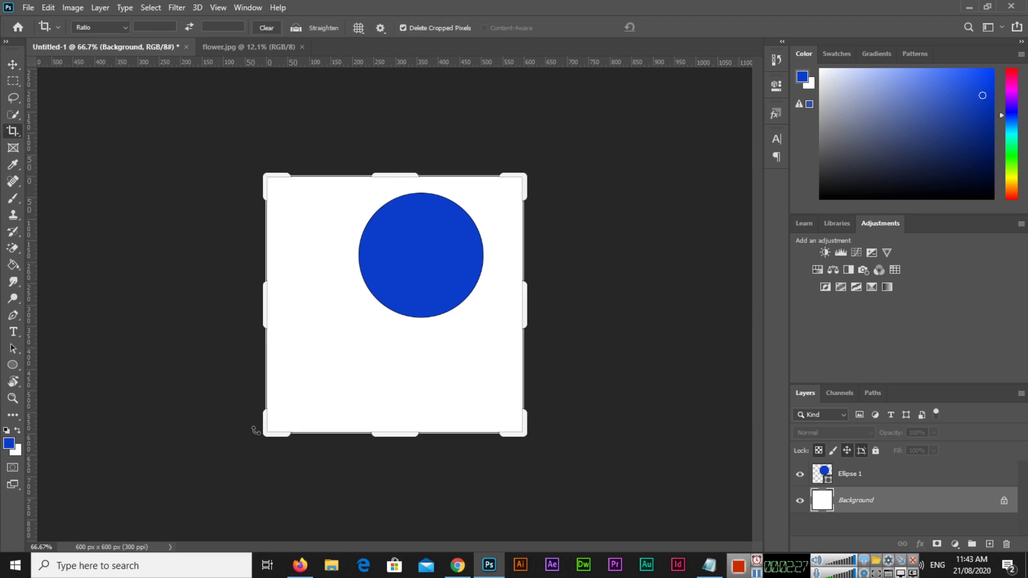
pyautogui.click(73, 8)
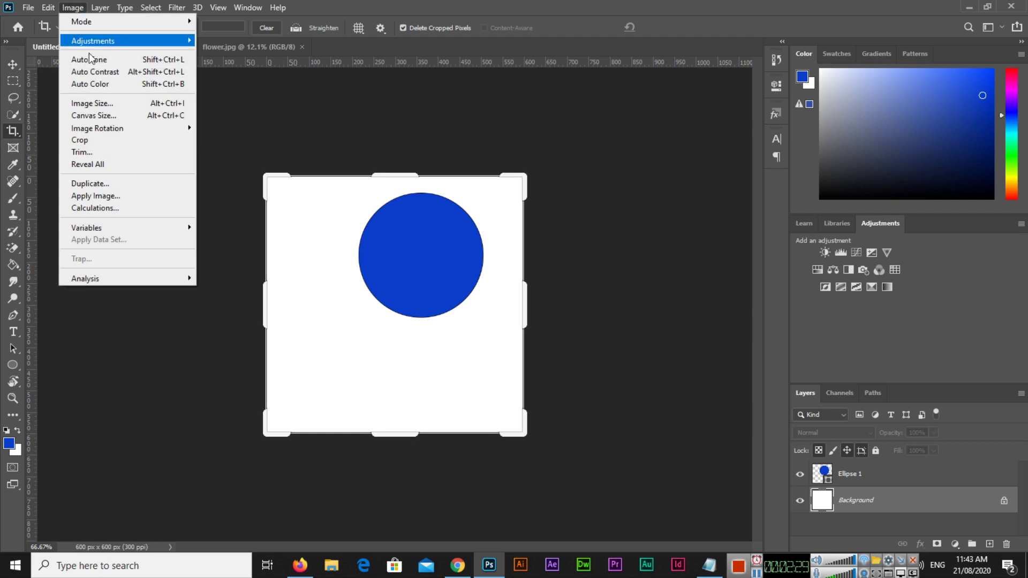
pyautogui.click(91, 116)
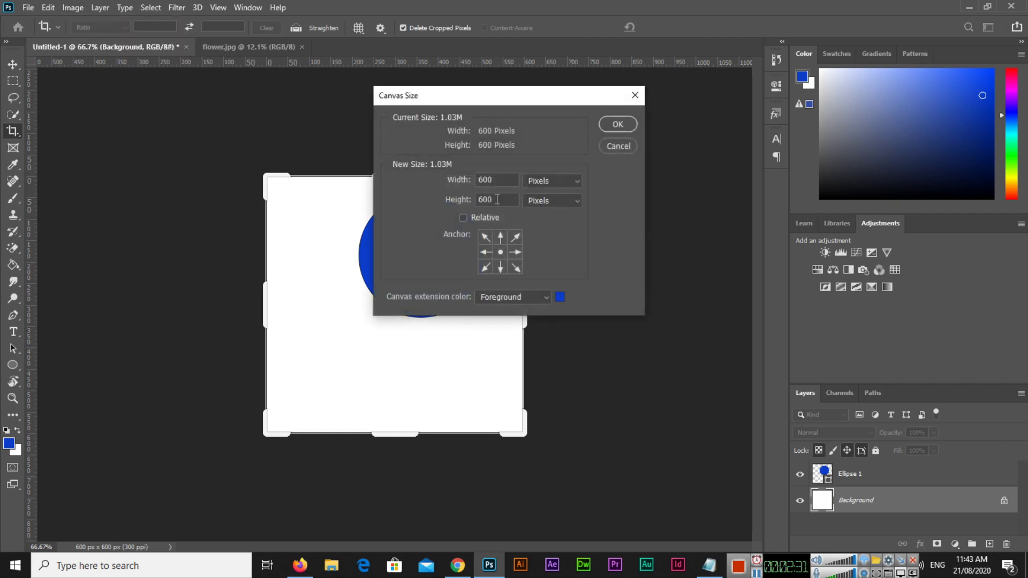
pyautogui.click(615, 149)
pyautogui.moveTo(397, 432); pyautogui.dragTo(399, 477)
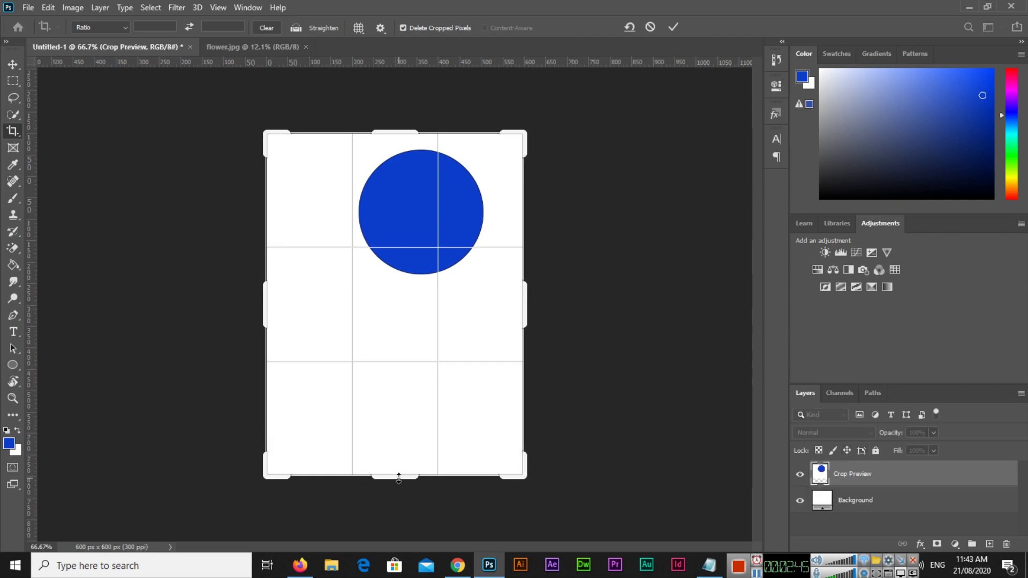
pyautogui.click(10, 69)
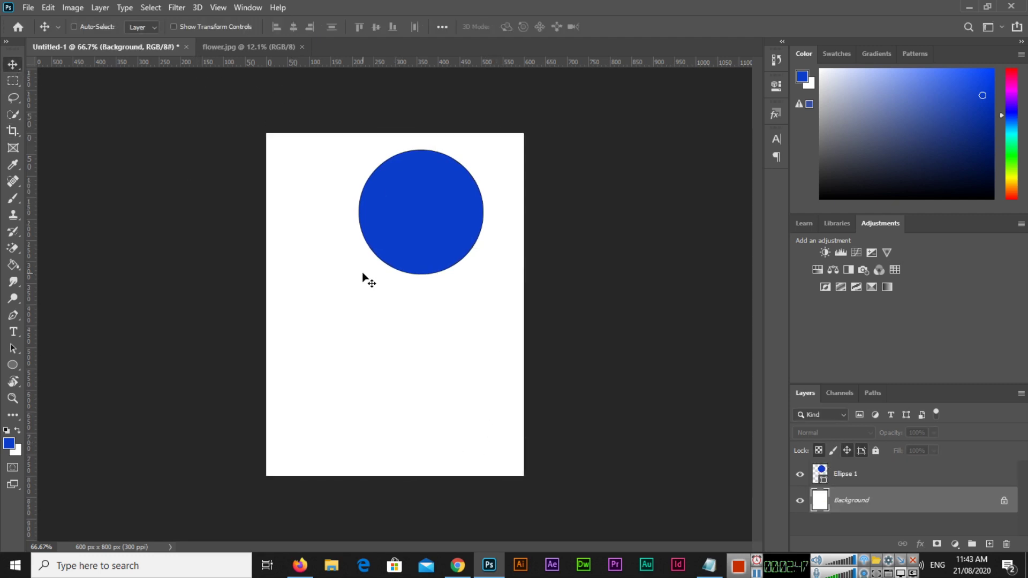
# - Check the canvas dimensions after the crop without changing them
pyautogui.click(77, 8)
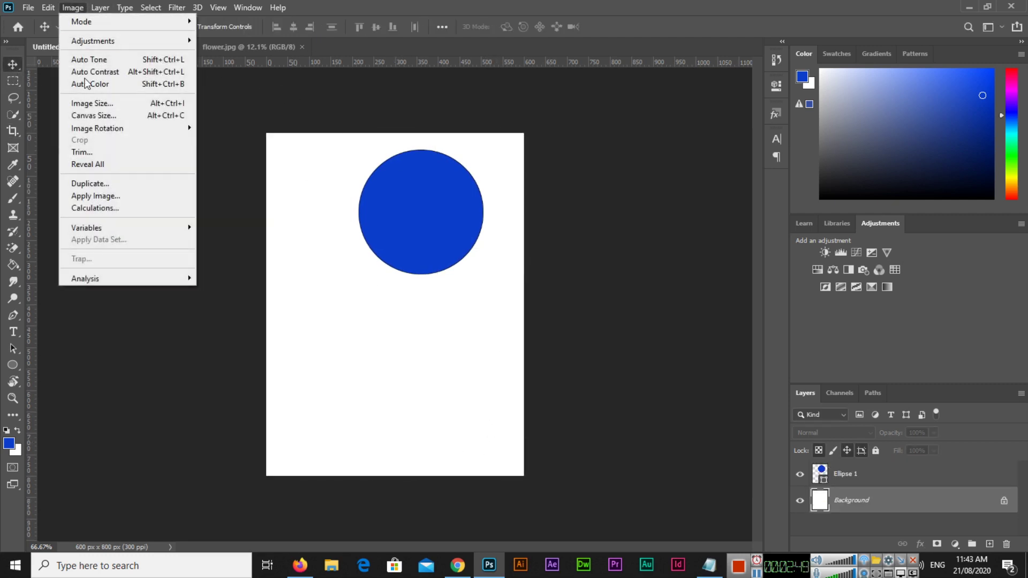
pyautogui.click(95, 115)
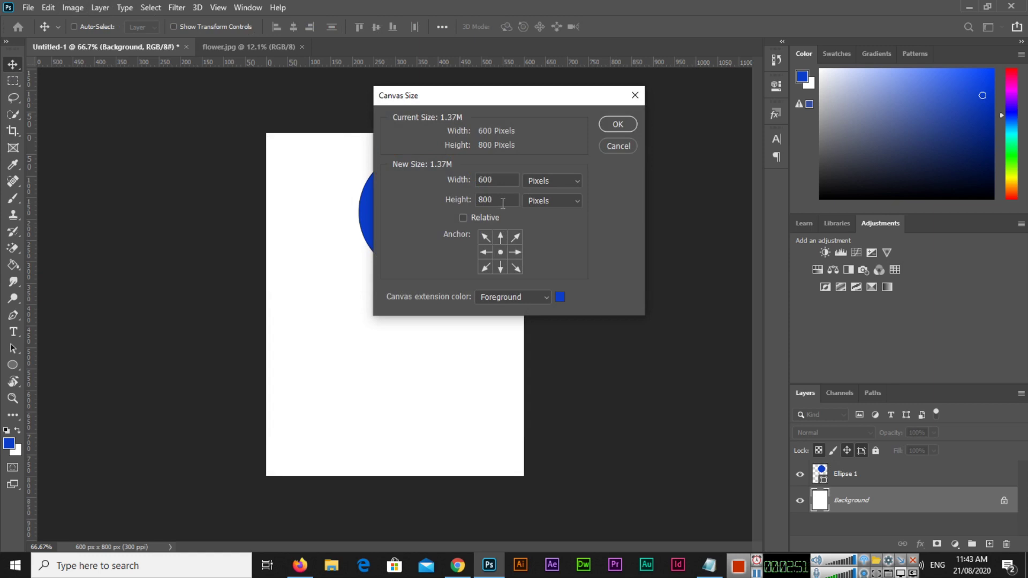
pyautogui.click(618, 146)
# - Widen the canvas evenly on both sides to about 926 px with the Crop tool
pyautogui.click(13, 130)
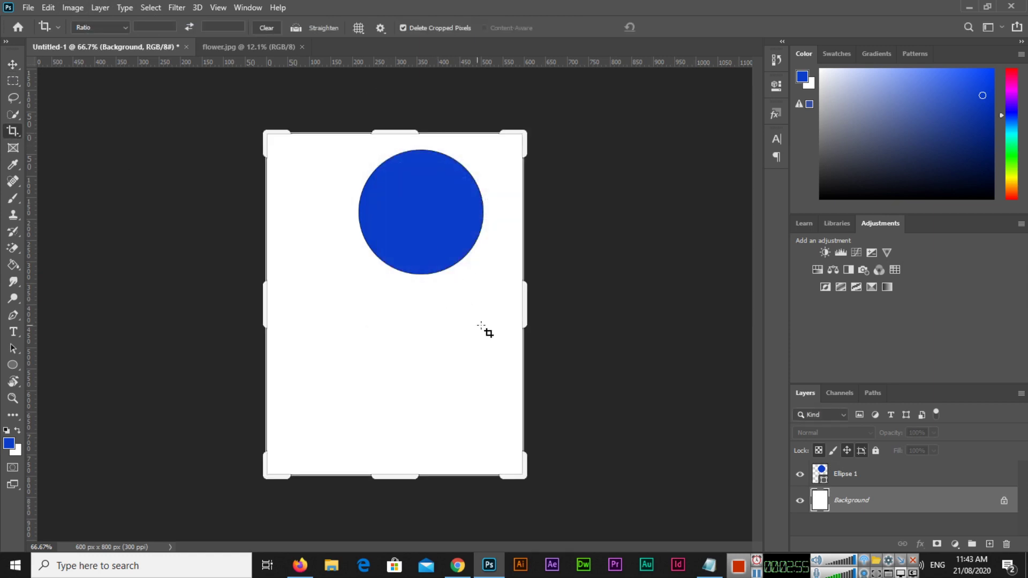
pyautogui.click(527, 309)
pyautogui.moveTo(527, 309); pyautogui.dragTo(595, 310)
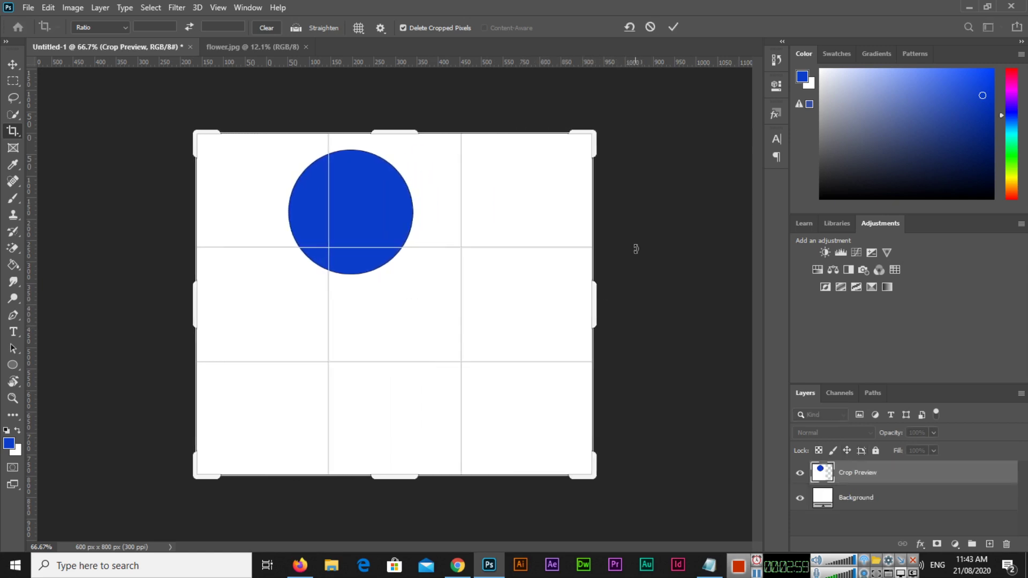
pyautogui.click(673, 27)
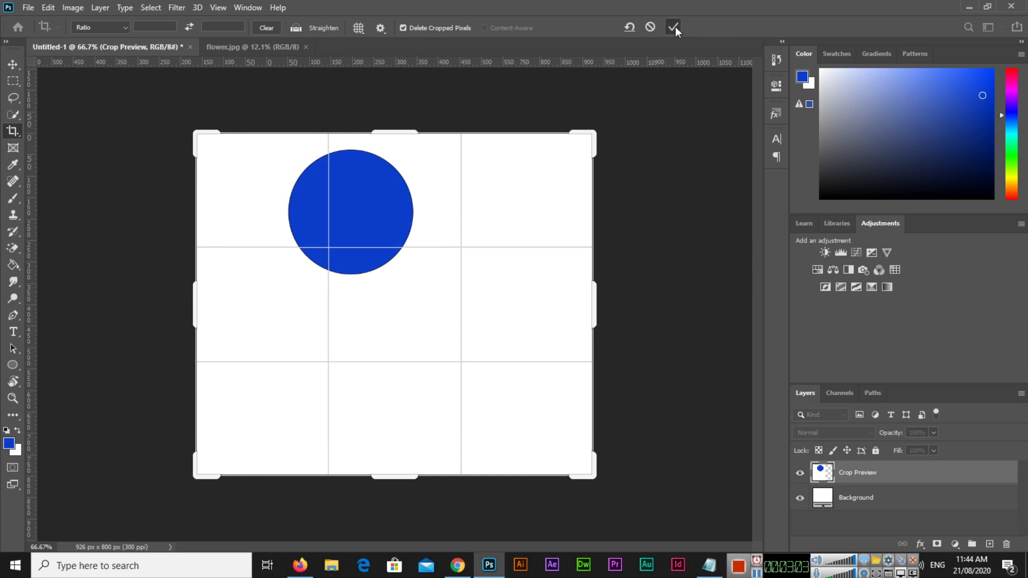
pyautogui.click(12, 63)
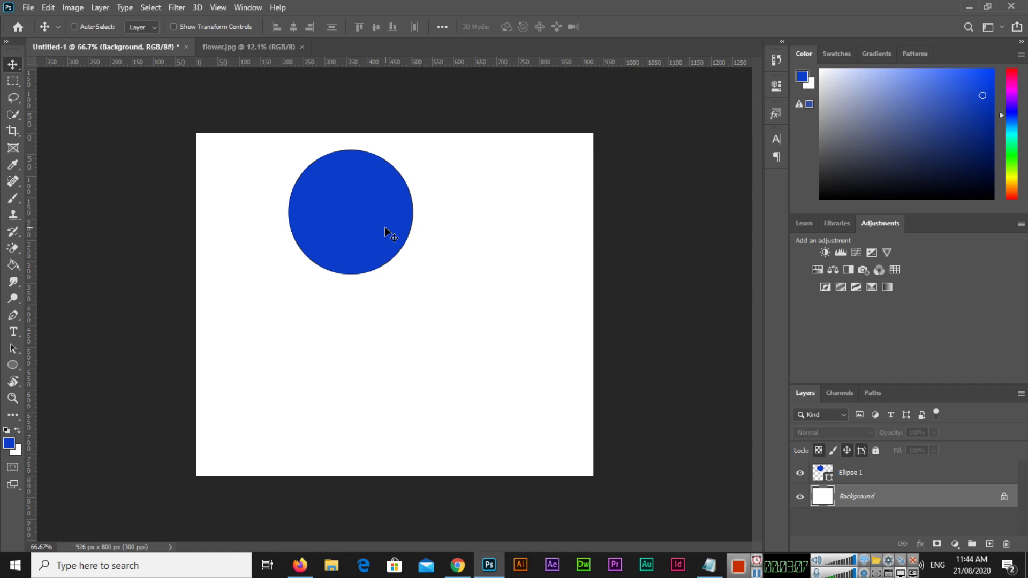
pyautogui.click(73, 8)
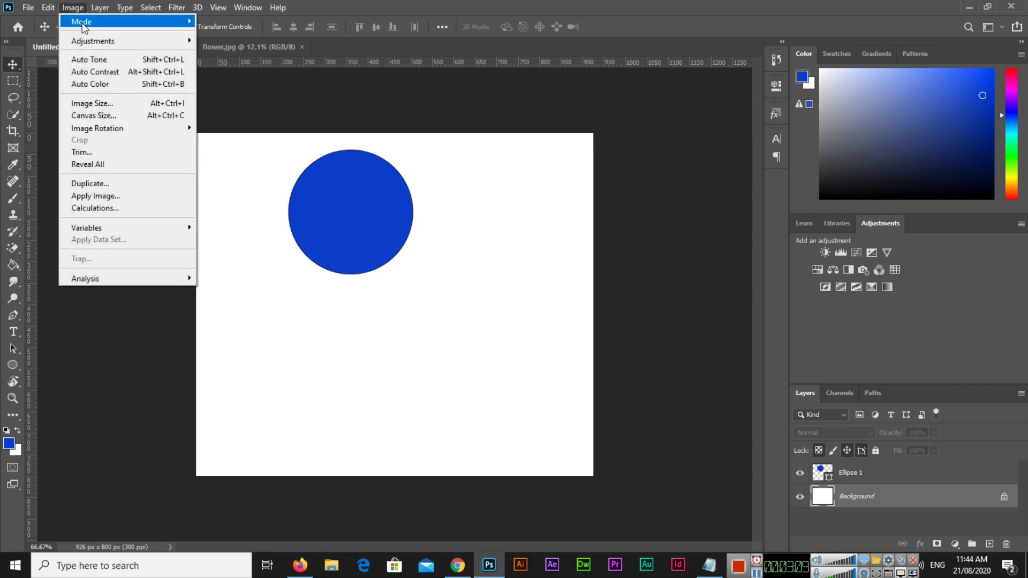
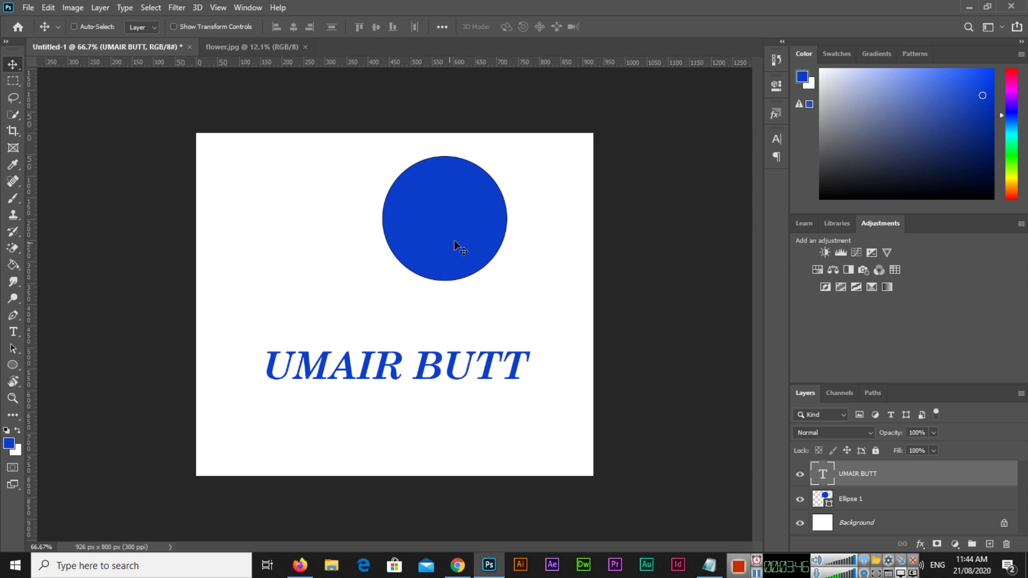
# - Move the text below the blue circle slightly to the left
pyautogui.moveTo(452, 234)
pyautogui.mouseDown()
pyautogui.moveTo(436, 234)
pyautogui.moveTo(463, 236)
pyautogui.moveTo(442, 233)
pyautogui.moveTo(459, 245)
pyautogui.mouseUp()
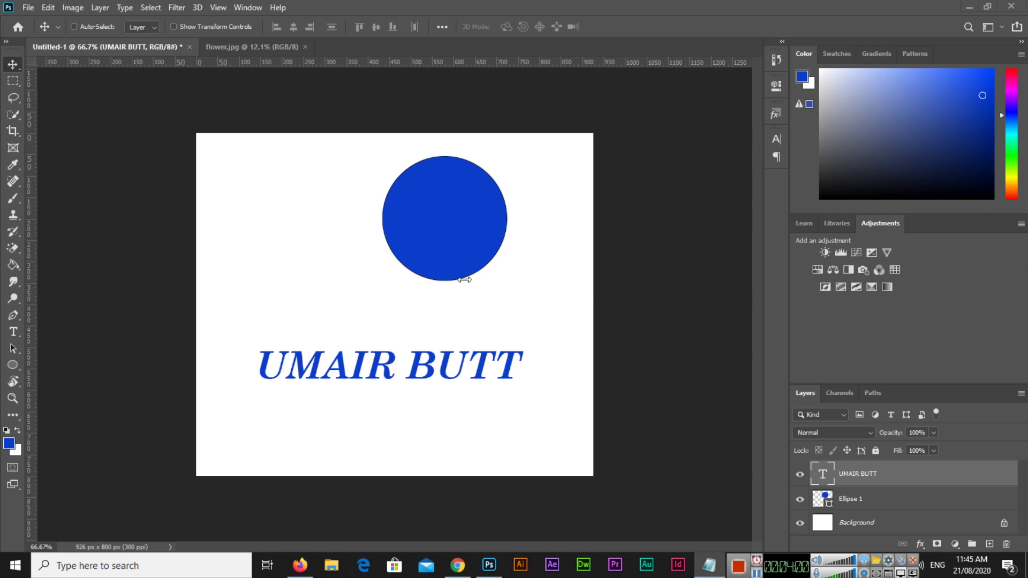
# - Move the blue circle slightly to the left and the text below it slightly down
pyautogui.rightClick(11, 67)
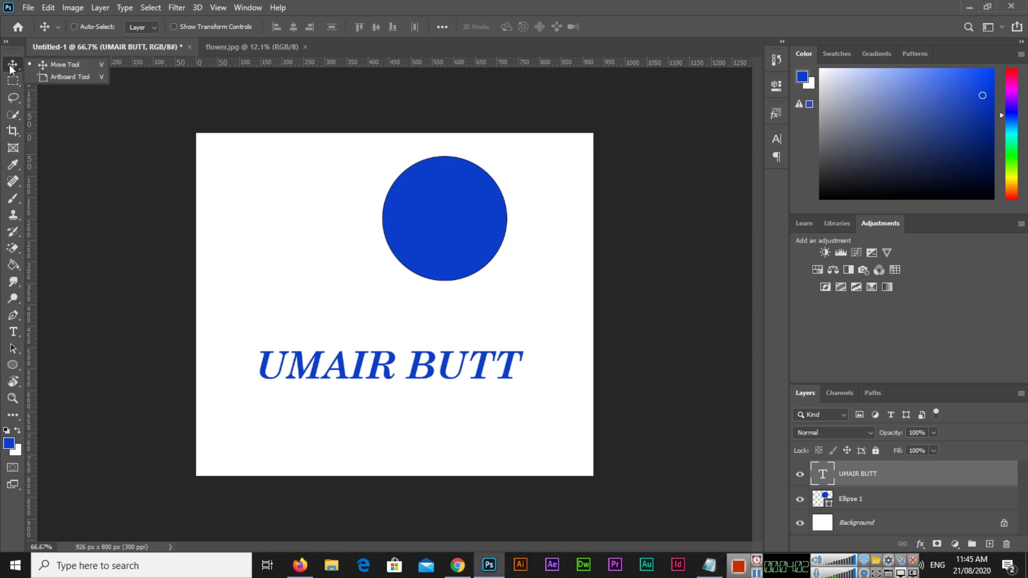
pyautogui.click(53, 67)
pyautogui.keyDown('ctrl'); pyautogui.click(465, 228); pyautogui.keyUp('ctrl')
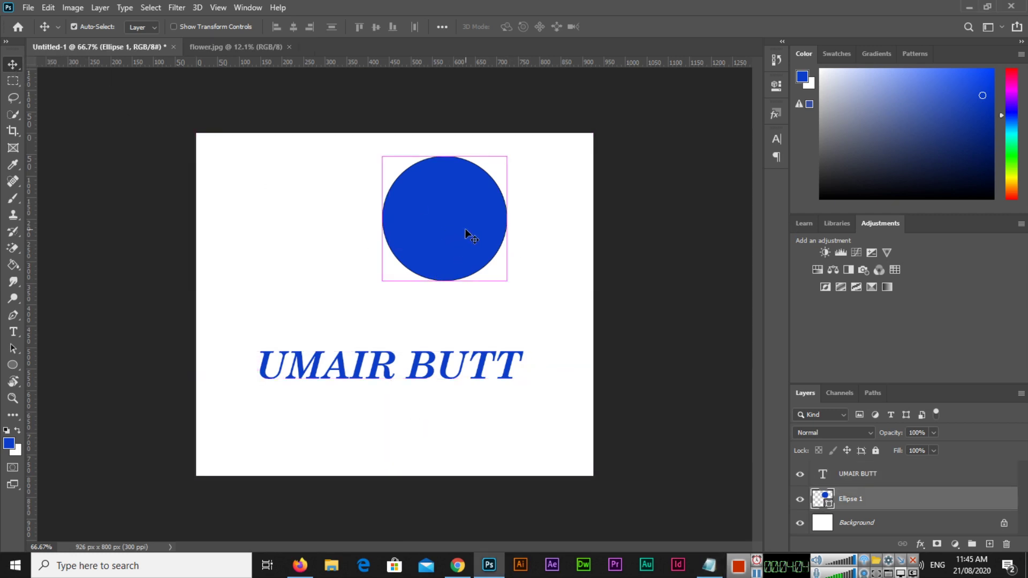
pyautogui.moveTo(448, 241); pyautogui.dragTo(419, 242)
pyautogui.press('ctrl')
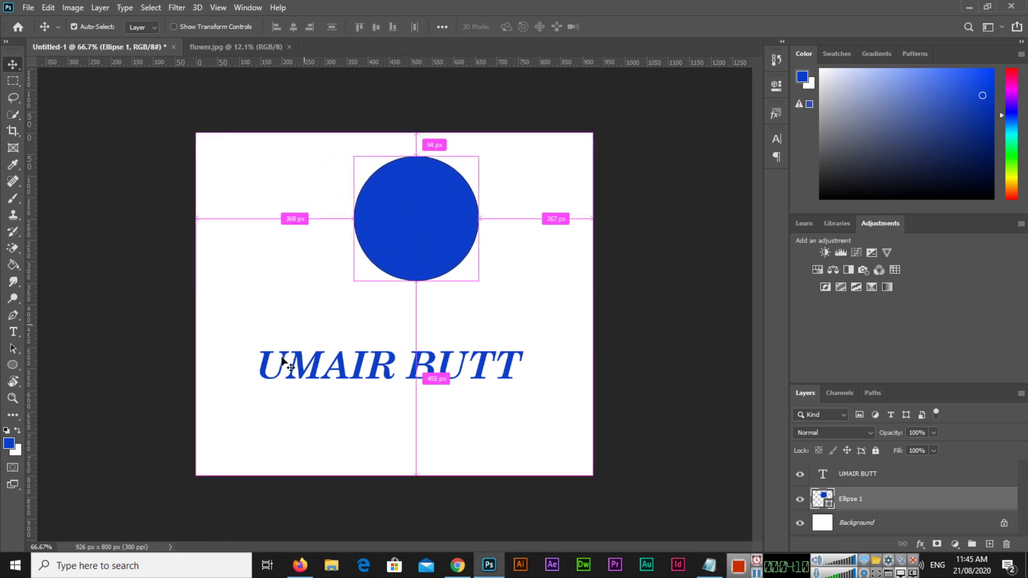
pyautogui.moveTo(301, 367)
pyautogui.mouseDown()
pyautogui.moveTo(312, 367)
pyautogui.moveTo(302, 383)
pyautogui.mouseUp()
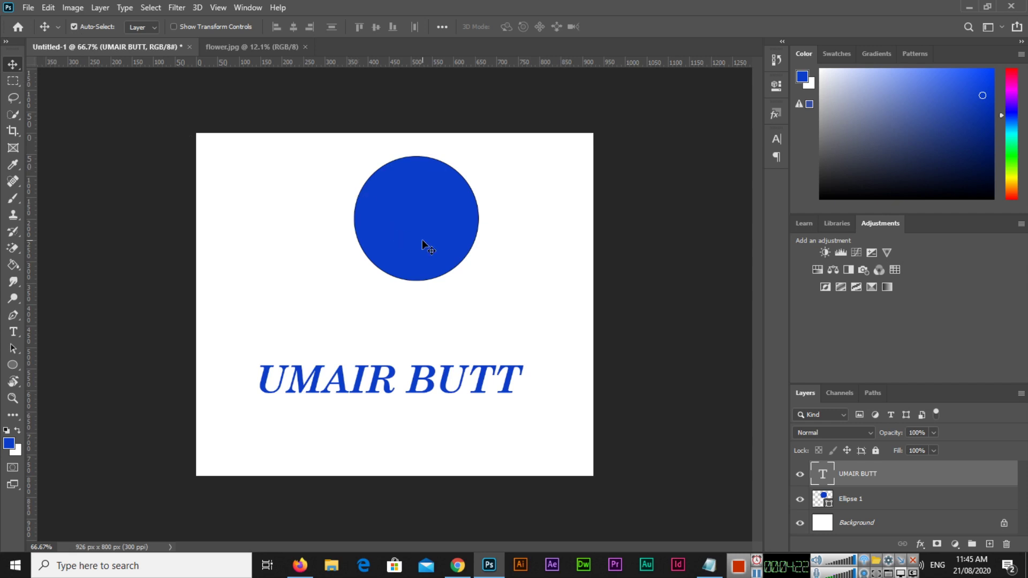
# - Reposition the blue circle in the left half of the canvas and nudge the text slightly right and up
pyautogui.moveTo(422, 239); pyautogui.dragTo(360, 224)
pyautogui.moveTo(381, 382)
pyautogui.mouseDown()
pyautogui.moveTo(416, 330)
pyautogui.moveTo(393, 376)
pyautogui.mouseUp()
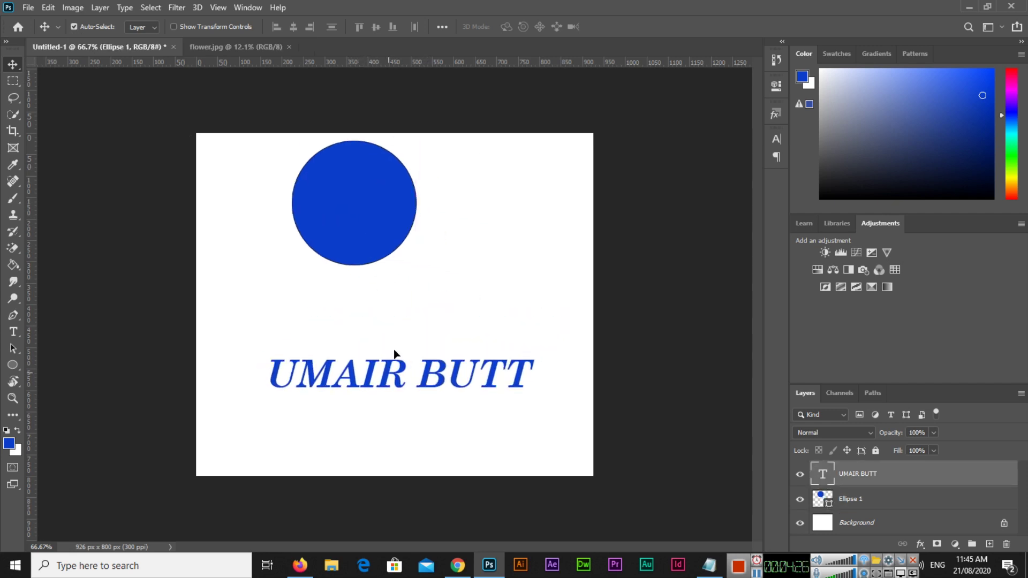
pyautogui.moveTo(360, 204); pyautogui.dragTo(411, 270)
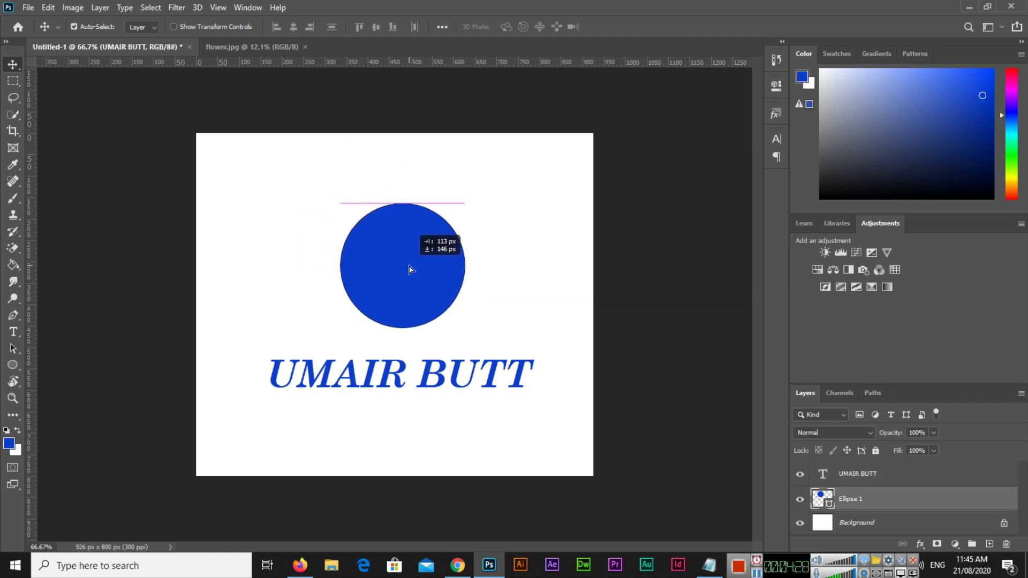
pyautogui.moveTo(411, 270); pyautogui.dragTo(435, 235)
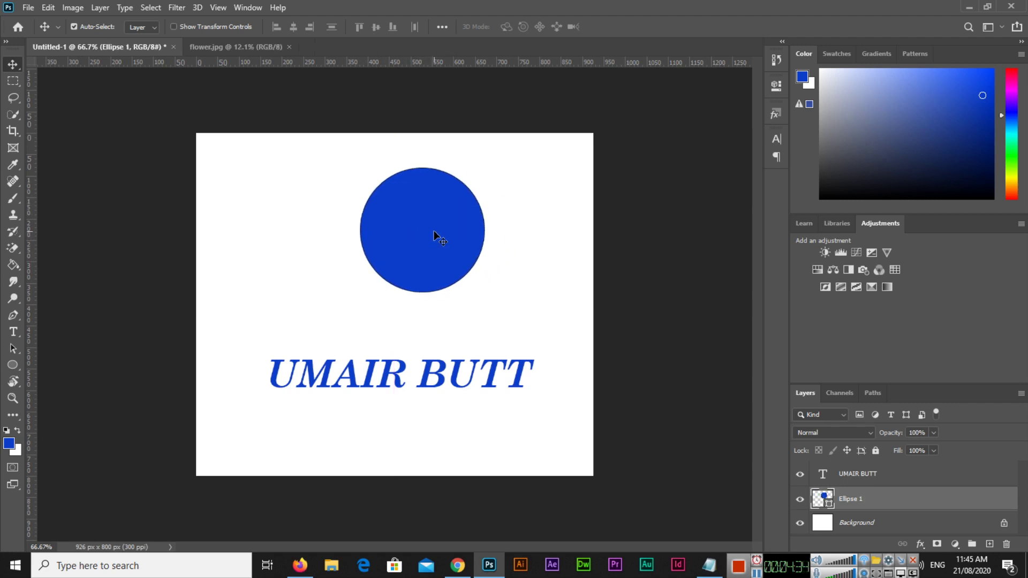
pyautogui.moveTo(434, 250); pyautogui.dragTo(324, 247)
# - Draw a rectangle of about 358 × 320 px to the right of the blue circle with the Rectangle tool
pyautogui.click(12, 365)
pyautogui.rightClick(13, 368)
pyautogui.click(63, 366)
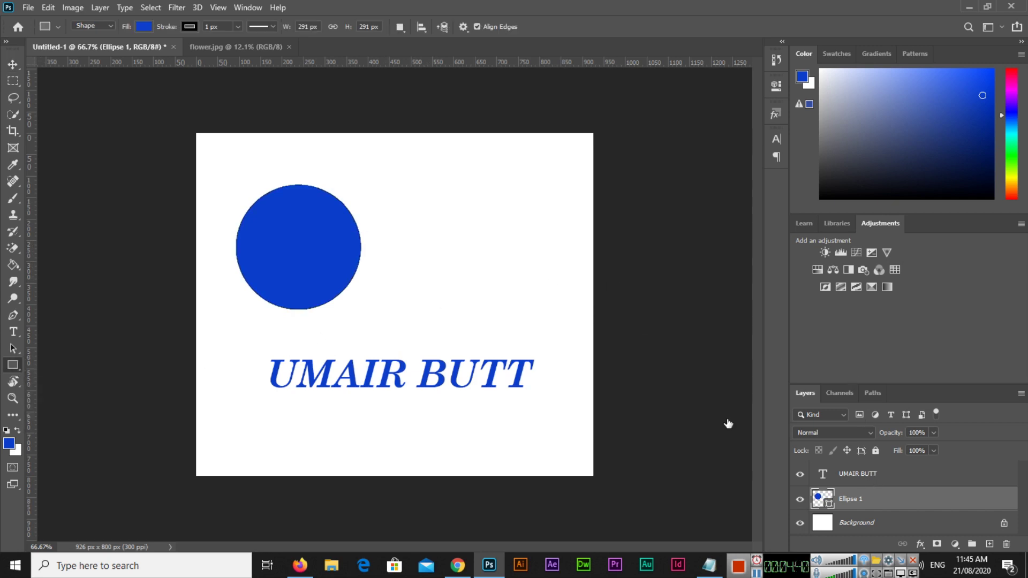
pyautogui.moveTo(416, 171); pyautogui.dragTo(569, 309)
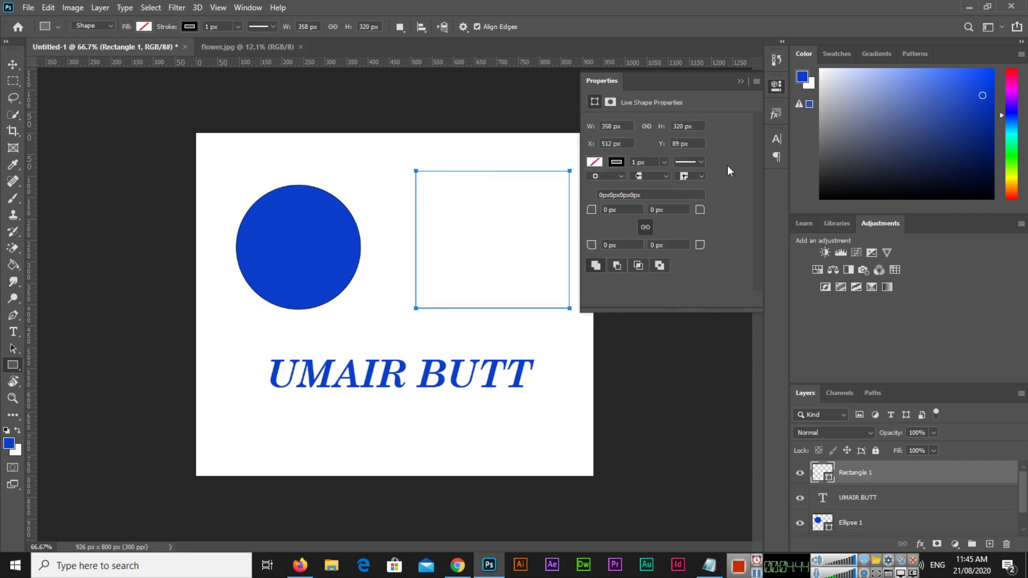
# - Fill the new rectangle with red from the recently used colors and switch back to the Move tool
pyautogui.click(600, 163)
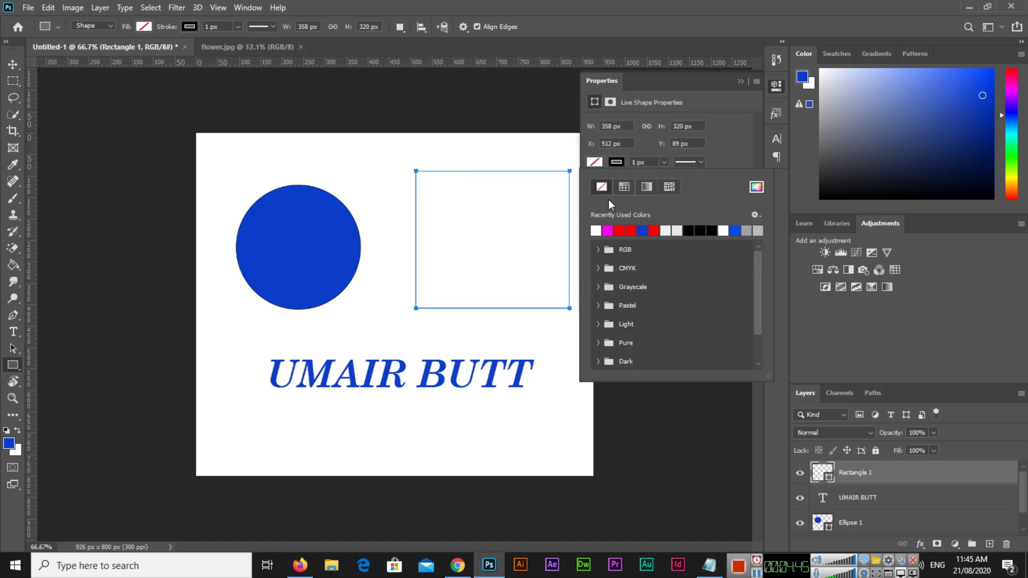
pyautogui.click(630, 230)
pyautogui.click(740, 81)
pyautogui.click(741, 82)
pyautogui.click(6, 66)
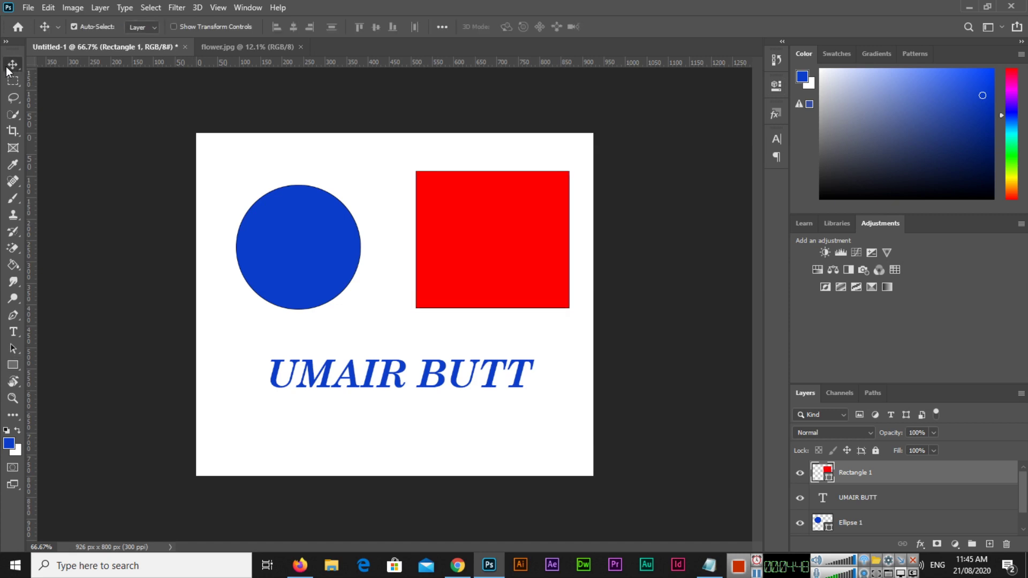
# - Enlarge the layer list to fit all four layers and select the text layer
pyautogui.scroll(-1, 915, 498)
pyautogui.scroll(1, 917, 496)
pyautogui.moveTo(922, 382); pyautogui.dragTo(921, 319)
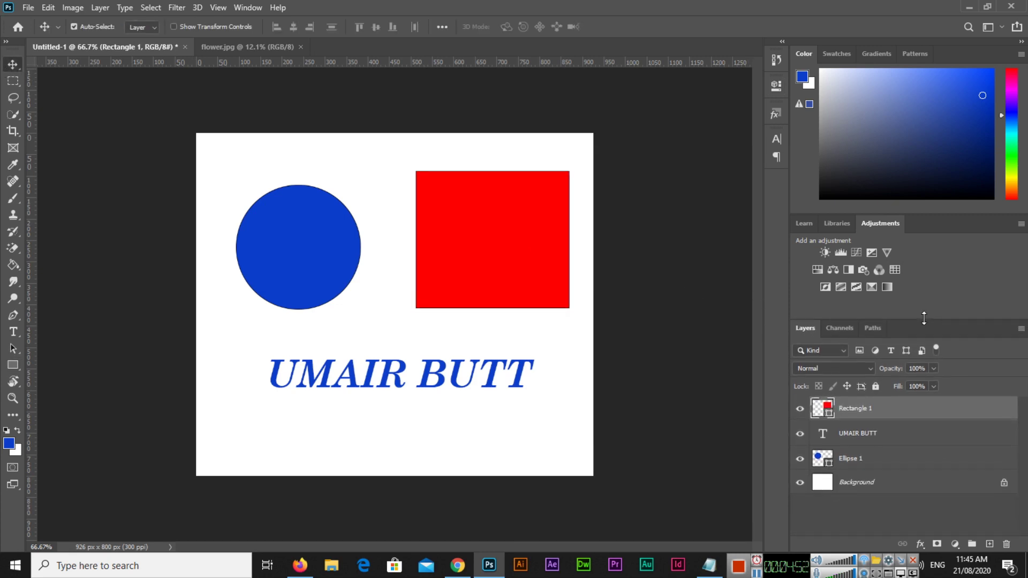
pyautogui.click(906, 482)
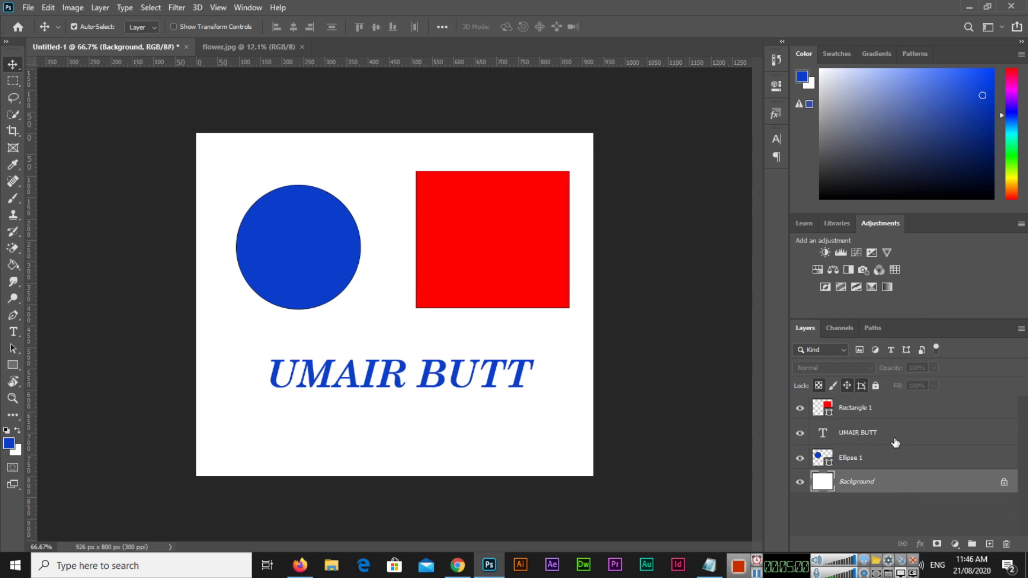
pyautogui.click(931, 442)
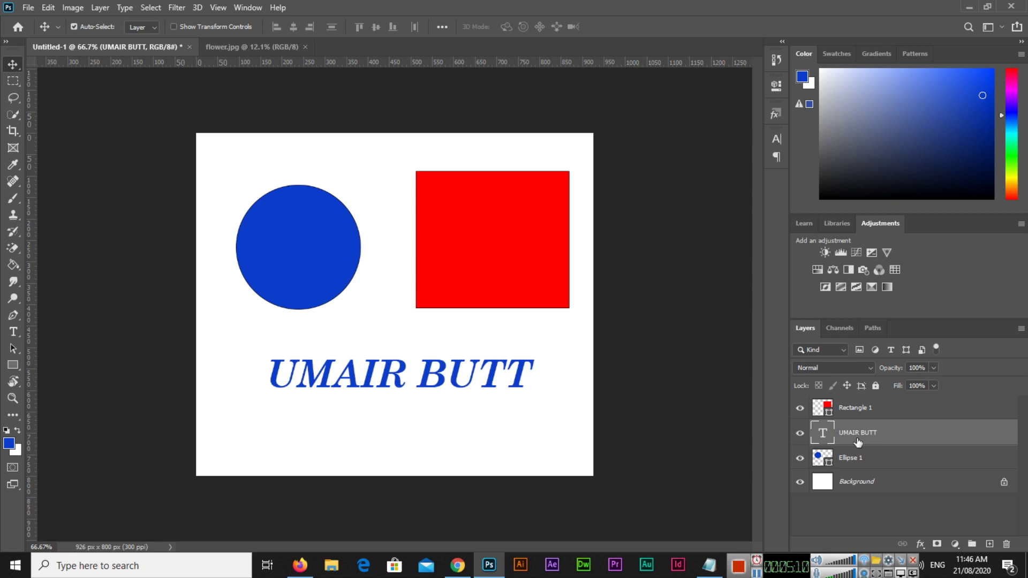
# - Show only the text layer, and restore the rectangle, ellipse and background layers one by one
pyautogui.keyDown('alt'); pyautogui.click(800, 435); pyautogui.keyUp('alt')
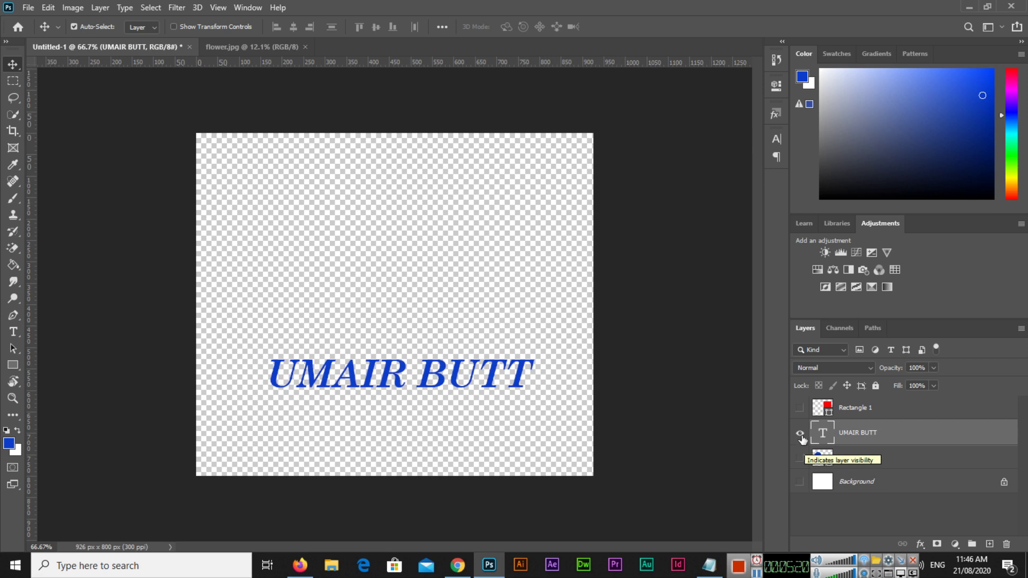
pyautogui.click(800, 408)
pyautogui.click(800, 458)
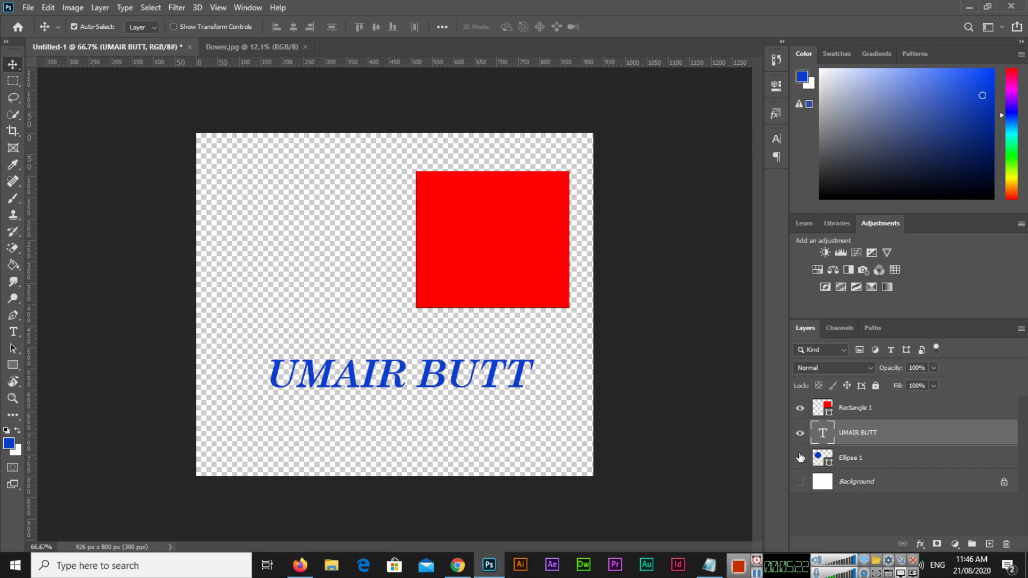
pyautogui.click(800, 482)
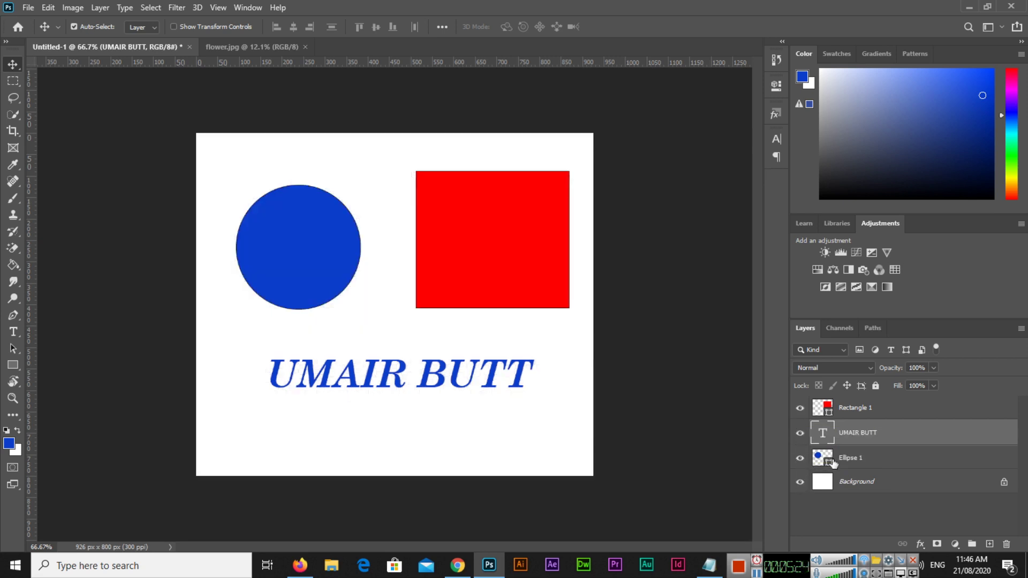
# - Hide the background, ellipse and rectangle layers one at a time and make all three visible again
pyautogui.click(799, 483)
pyautogui.click(800, 458)
pyautogui.click(800, 408)
pyautogui.click(800, 408)
pyautogui.click(800, 457)
pyautogui.click(800, 482)
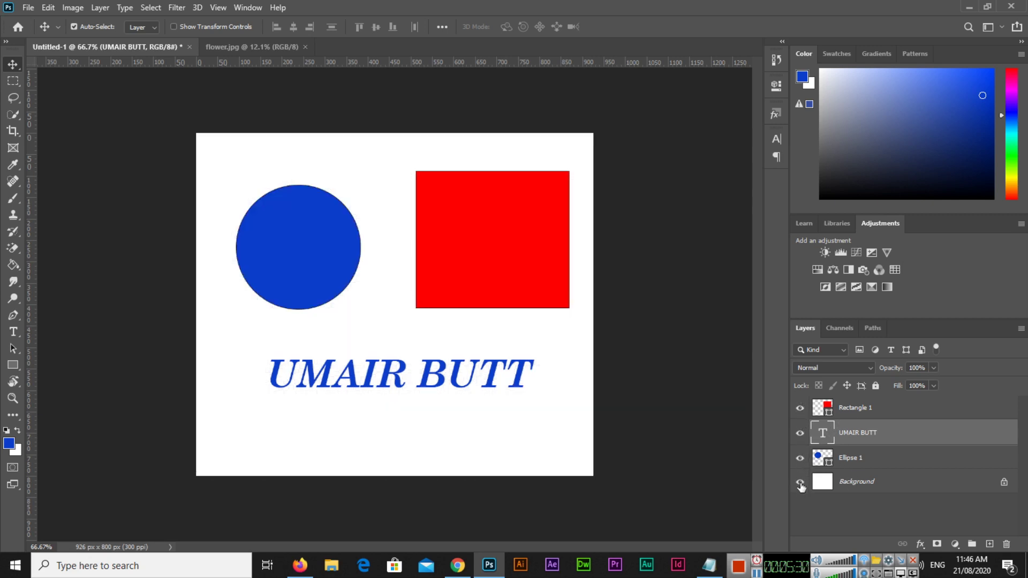
# - Isolate the text layer again and restore the visibility of the other three layers in a single sweep
pyautogui.keyDown('alt'); pyautogui.click(800, 435); pyautogui.keyUp('alt')
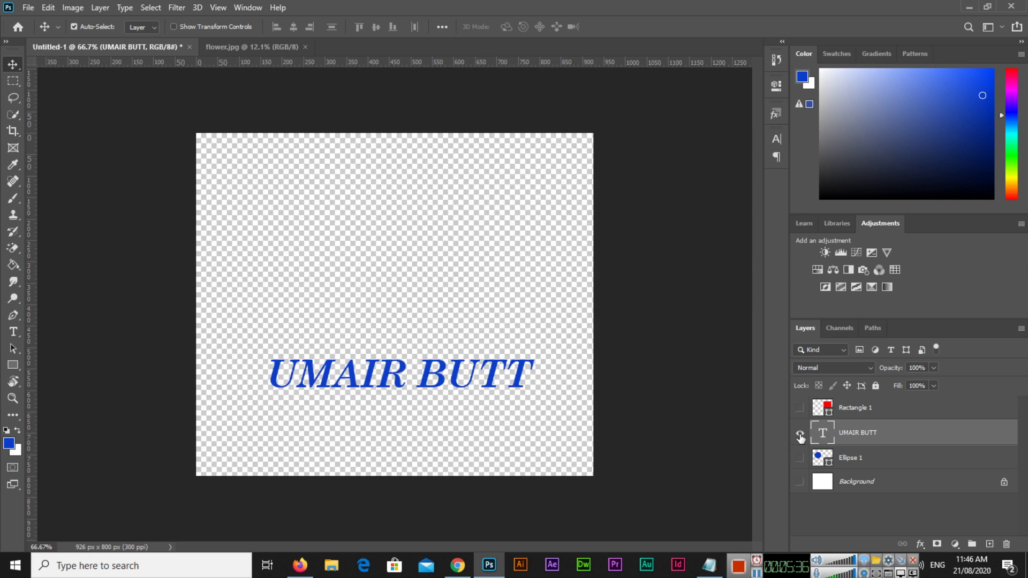
pyautogui.moveTo(799, 409); pyautogui.dragTo(801, 484)
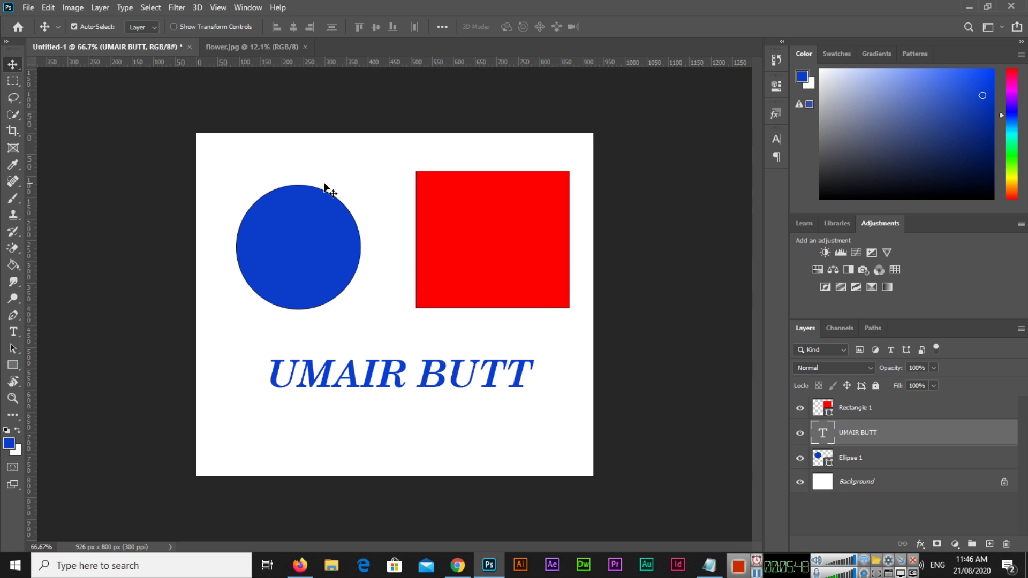
# - In flower.jpg, select the sunflower's upper and left petals with the Quick Selection tool
pyautogui.click(225, 48)
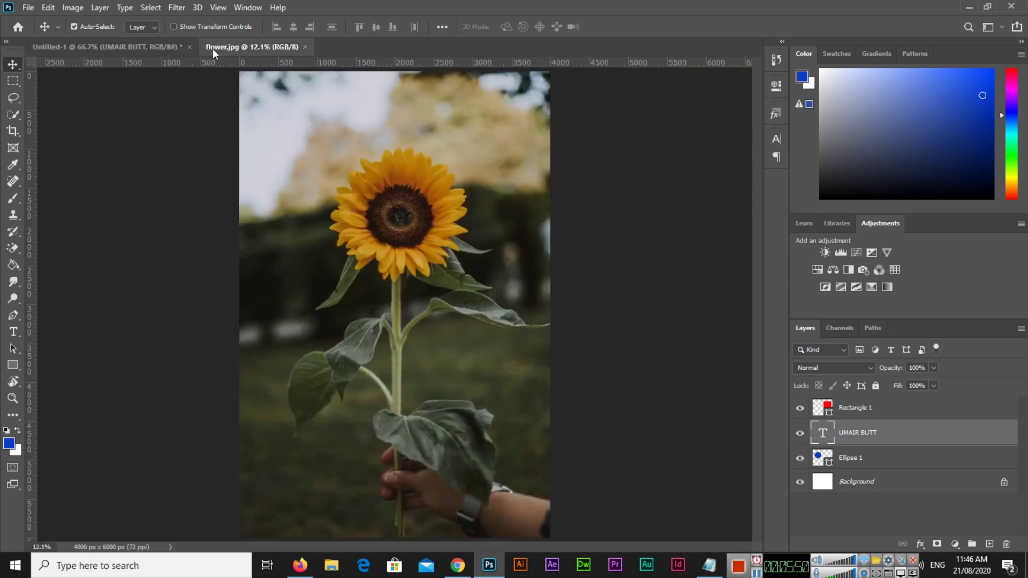
pyautogui.hotkey('ctrl', '+')
pyautogui.hotkey('ctrl', '+')
pyautogui.hotkey('ctrl', '+')
pyautogui.hotkey('ctrl', '+')
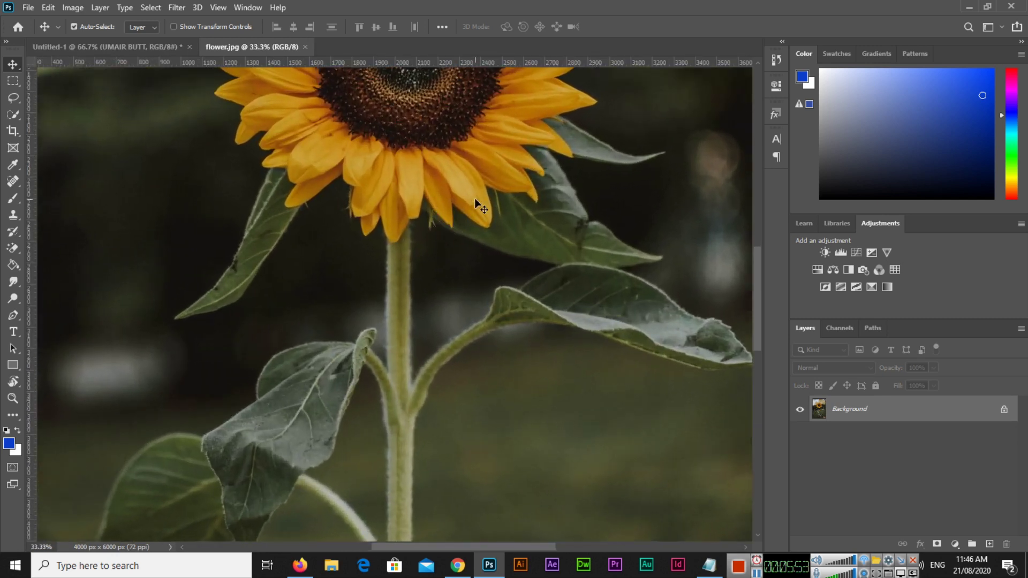
pyautogui.moveTo(474, 199)
pyautogui.mouseDown()
pyautogui.moveTo(431, 279)
pyautogui.moveTo(434, 408)
pyautogui.mouseUp()
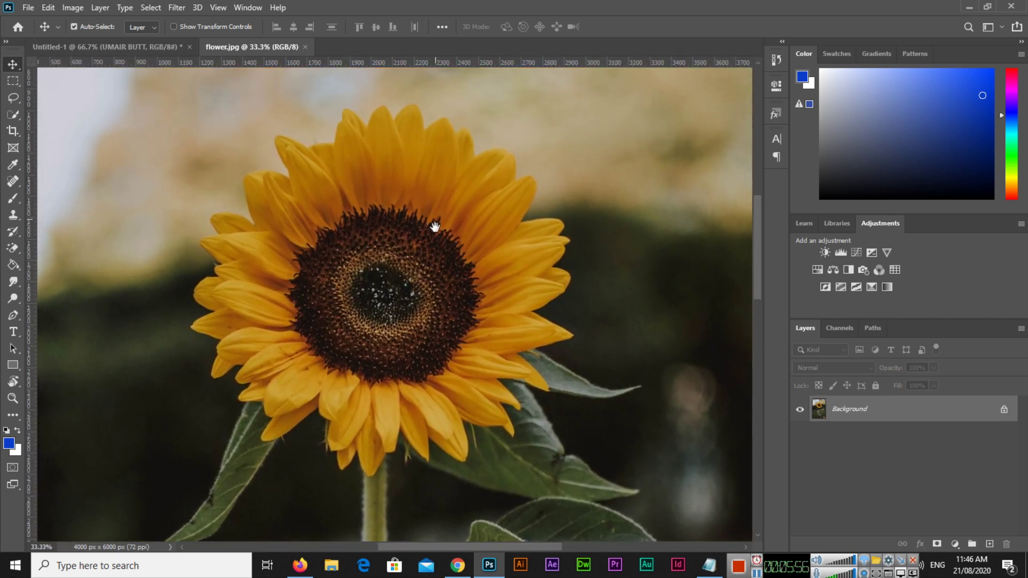
pyautogui.moveTo(434, 225); pyautogui.dragTo(434, 245)
pyautogui.moveTo(377, 220); pyautogui.dragTo(374, 211)
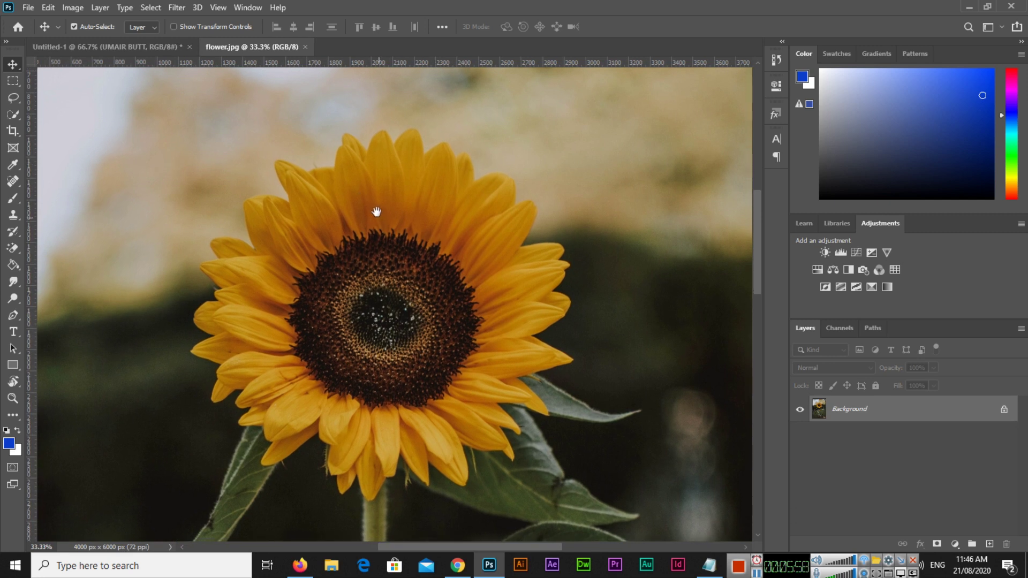
pyautogui.click(13, 114)
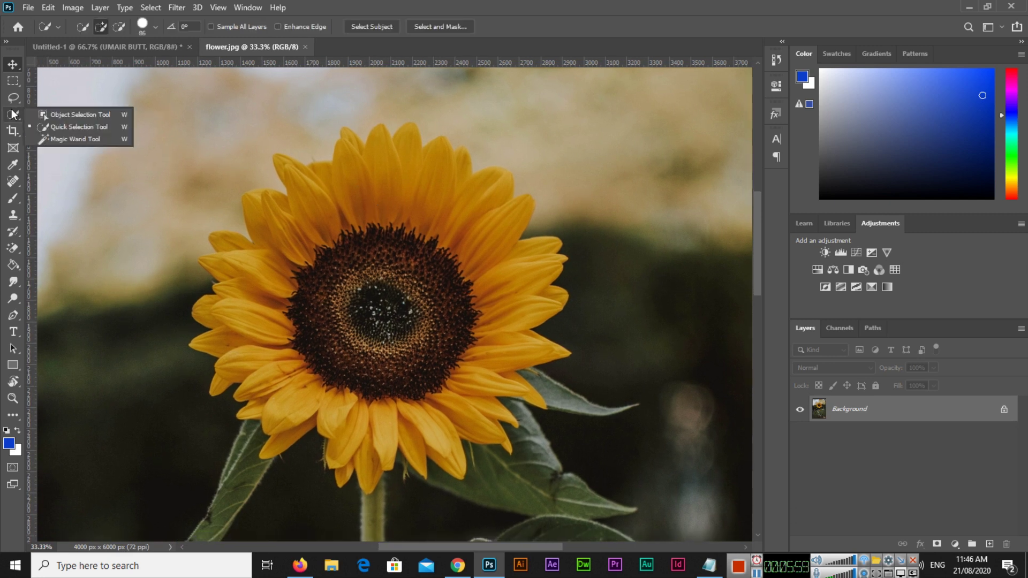
pyautogui.click(88, 127)
pyautogui.moveTo(394, 193)
pyautogui.mouseDown()
pyautogui.moveTo(393, 172)
pyautogui.moveTo(395, 185)
pyautogui.moveTo(374, 183)
pyautogui.moveTo(275, 268)
pyautogui.moveTo(272, 259)
pyautogui.moveTo(254, 272)
pyautogui.moveTo(238, 193)
pyautogui.moveTo(227, 202)
pyautogui.moveTo(246, 210)
pyautogui.moveTo(216, 220)
pyautogui.moveTo(209, 200)
pyautogui.moveTo(257, 239)
pyautogui.moveTo(218, 207)
pyautogui.mouseUp()
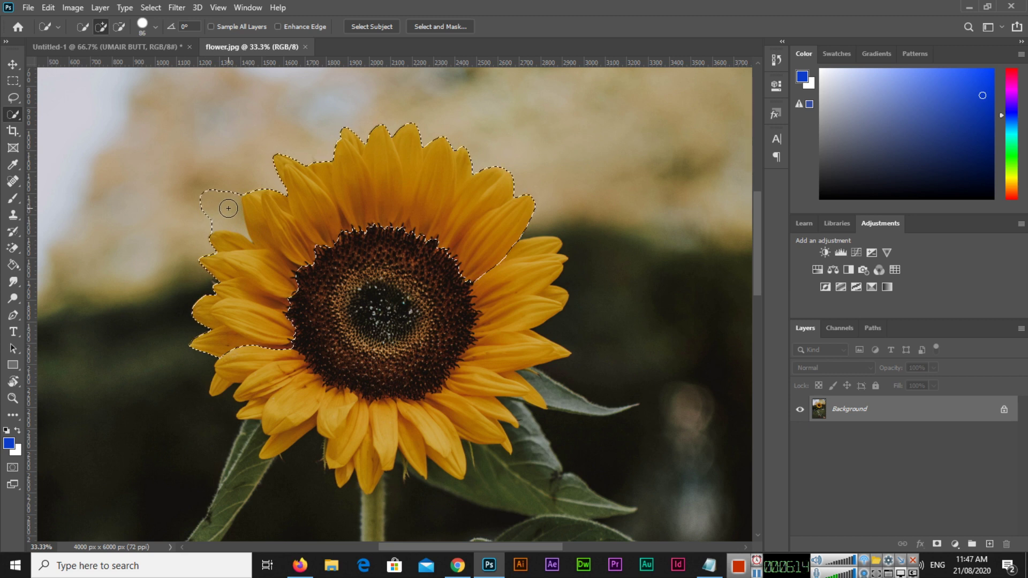
# - Subtract background beside the upper-left petals from the selection, and add a background patch there back to it
pyautogui.click(119, 28)
pyautogui.moveTo(187, 174); pyautogui.dragTo(212, 229)
pyautogui.click(101, 27)
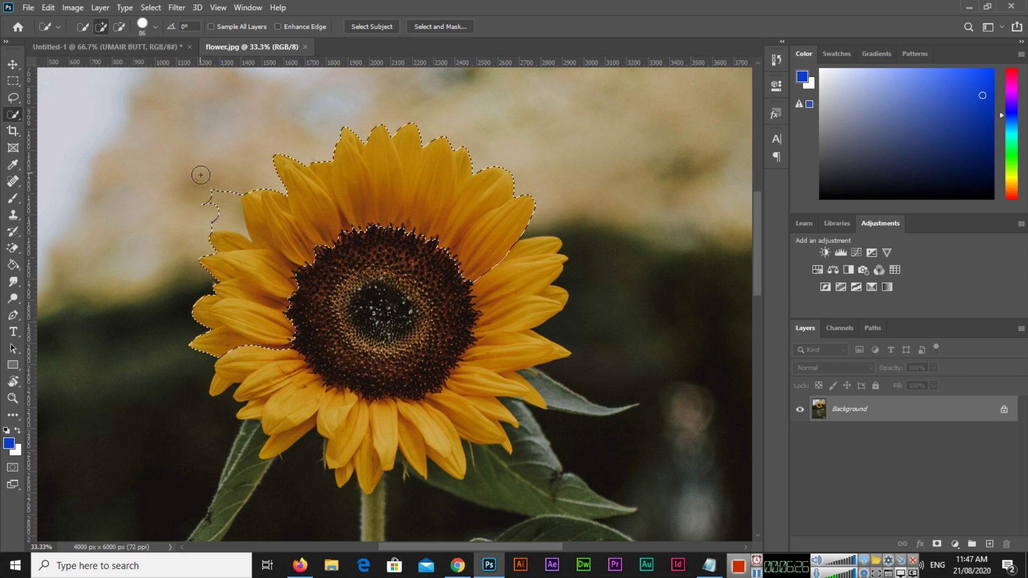
pyautogui.moveTo(202, 205)
pyautogui.mouseDown()
pyautogui.moveTo(211, 188)
pyautogui.moveTo(213, 197)
pyautogui.moveTo(203, 180)
pyautogui.mouseUp()
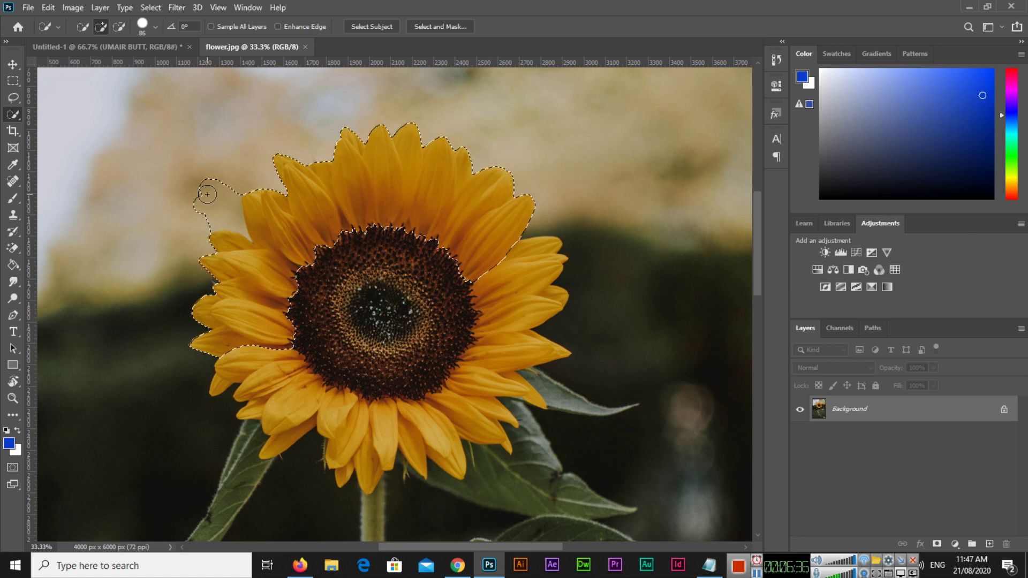
# - Enlarge the Quick Selection brush to 200 and subtract the background patch beside the upper-left petals from the selection
pyautogui.press('alt')
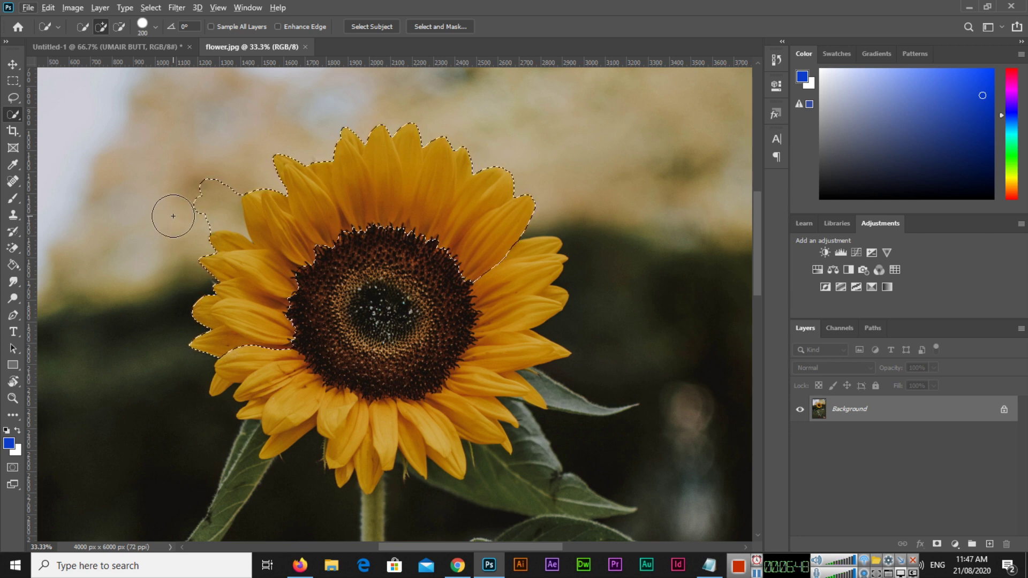
pyautogui.press('alt')
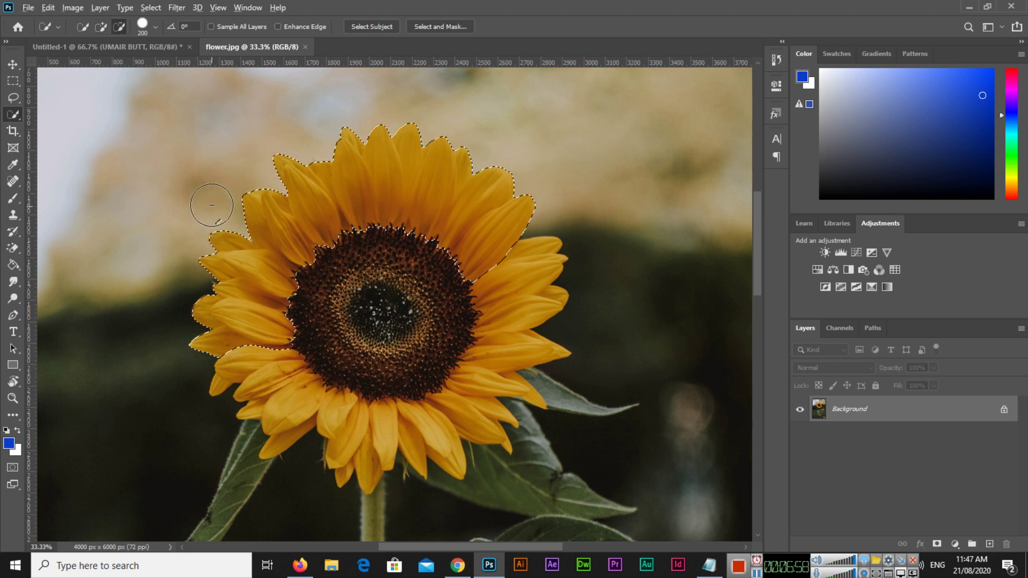
pyautogui.press('alt')
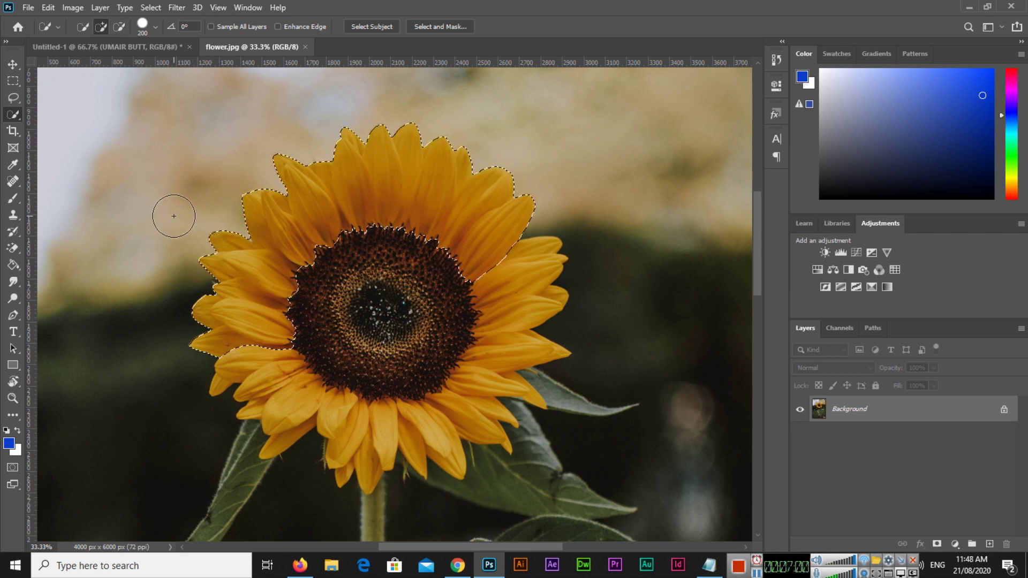